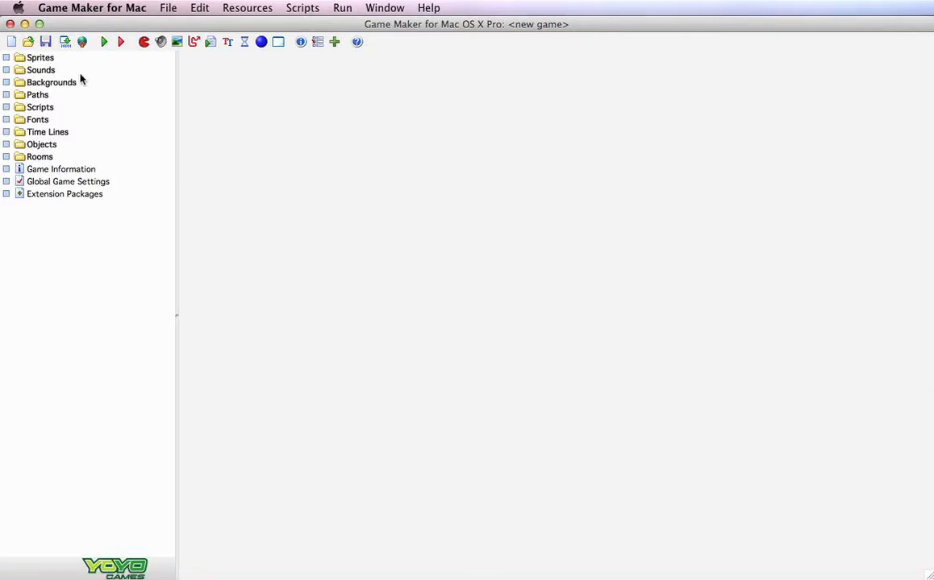
click(43, 58)
click(33, 144)
click(35, 156)
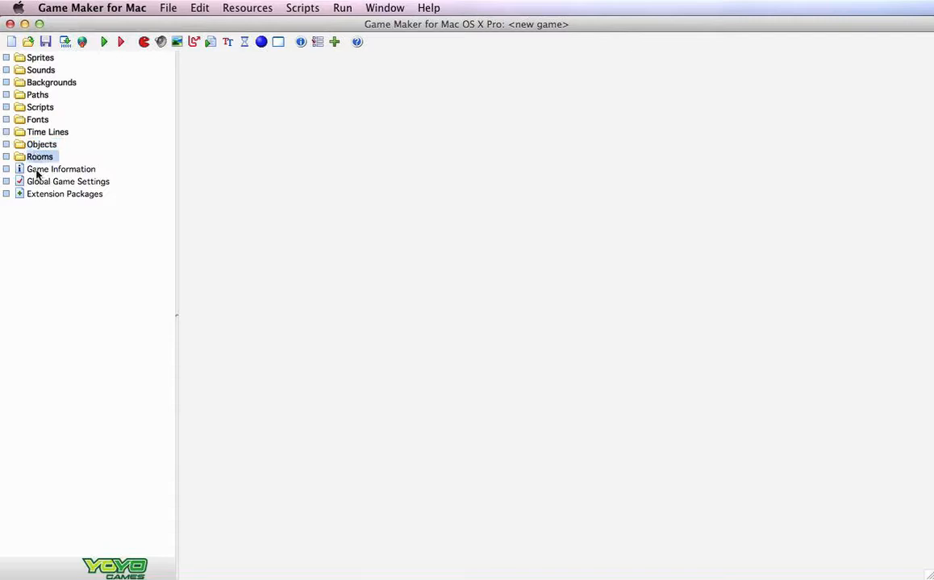
click(31, 145)
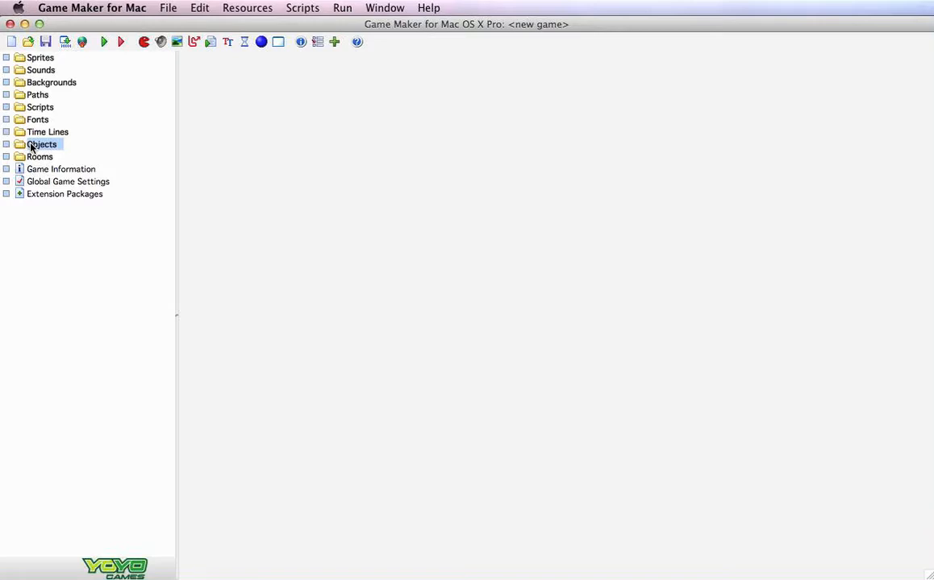
click(30, 59)
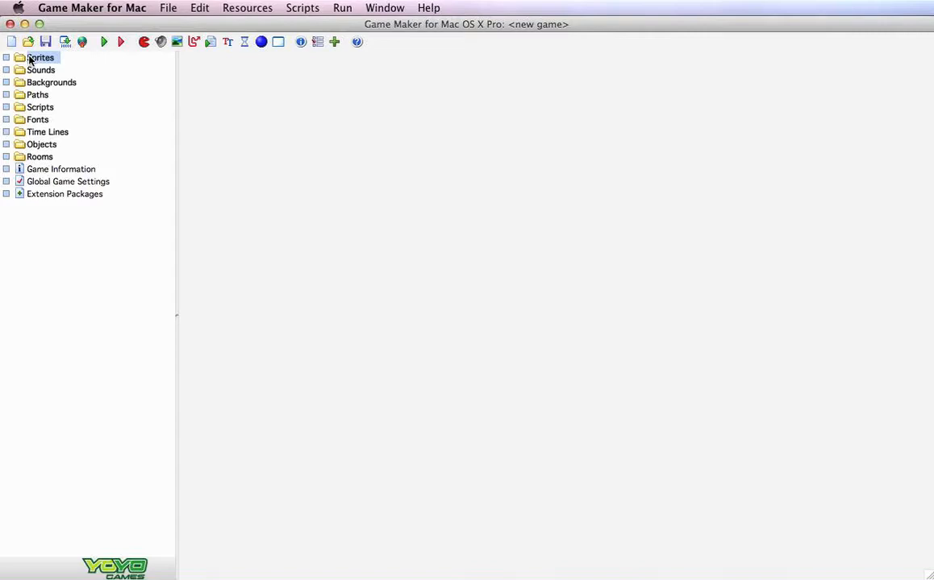
click(38, 148)
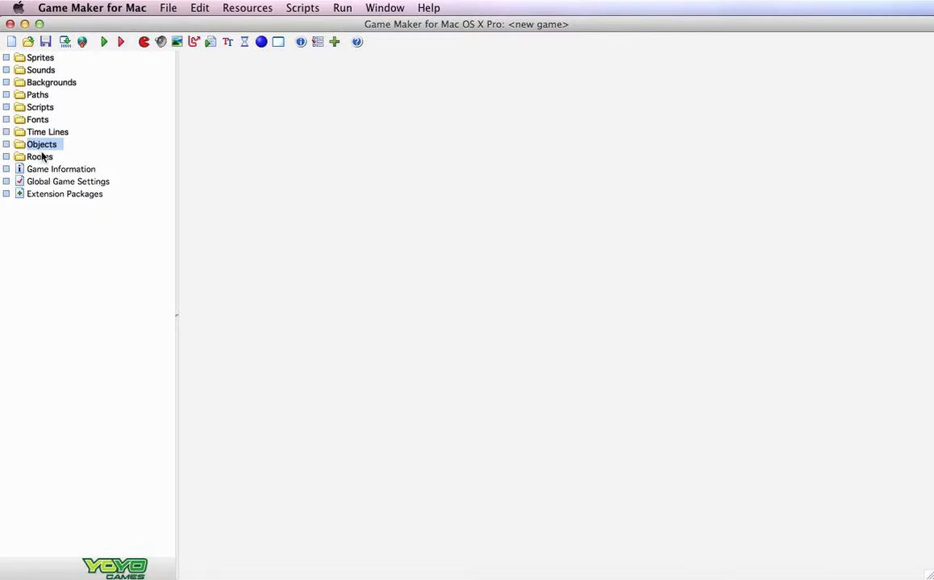
click(40, 156)
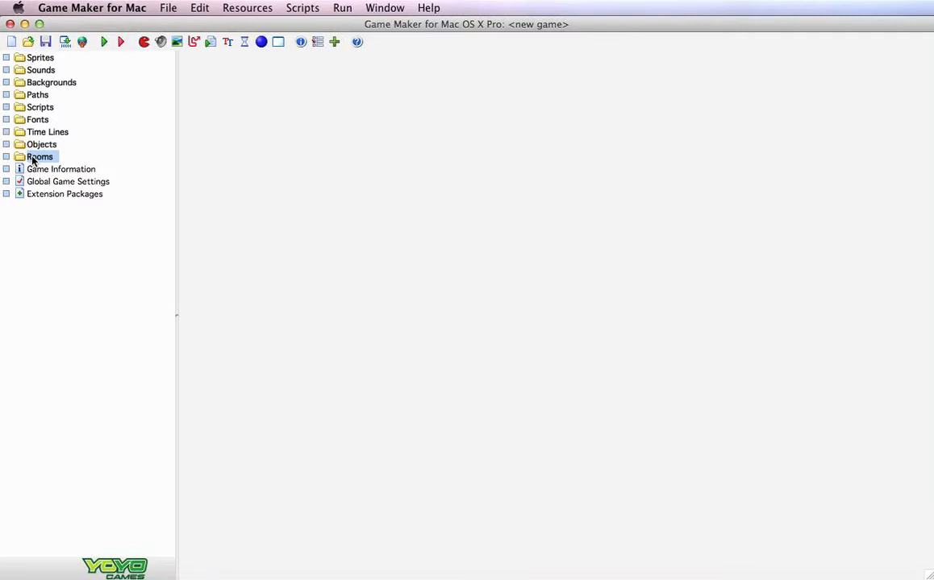
Create a new sprite and name it spr_ship
click(40, 59)
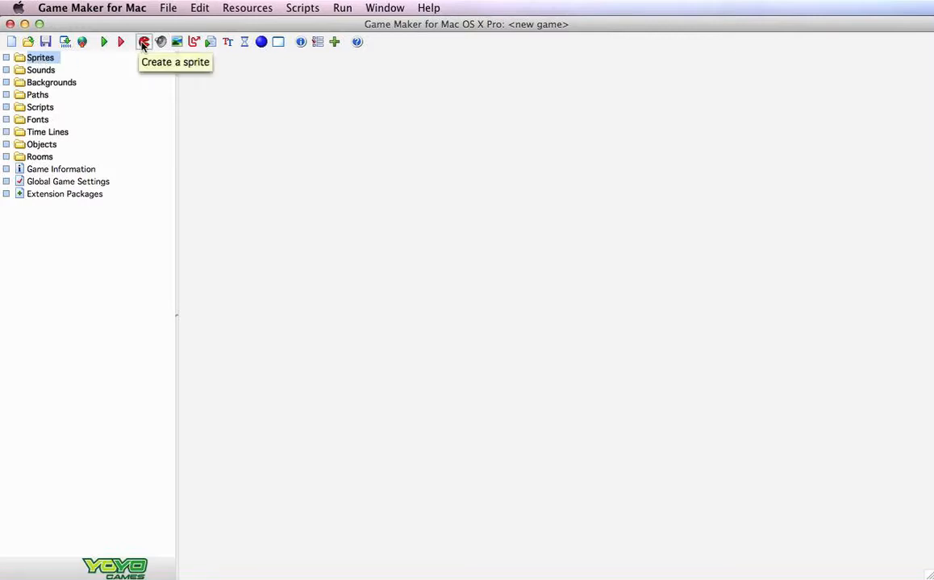
right_click(49, 60)
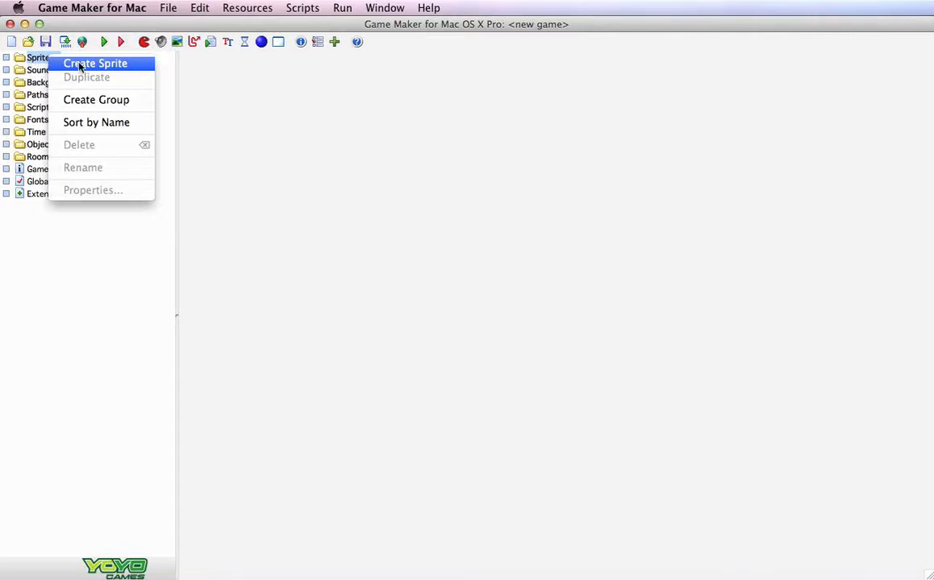
click(80, 64)
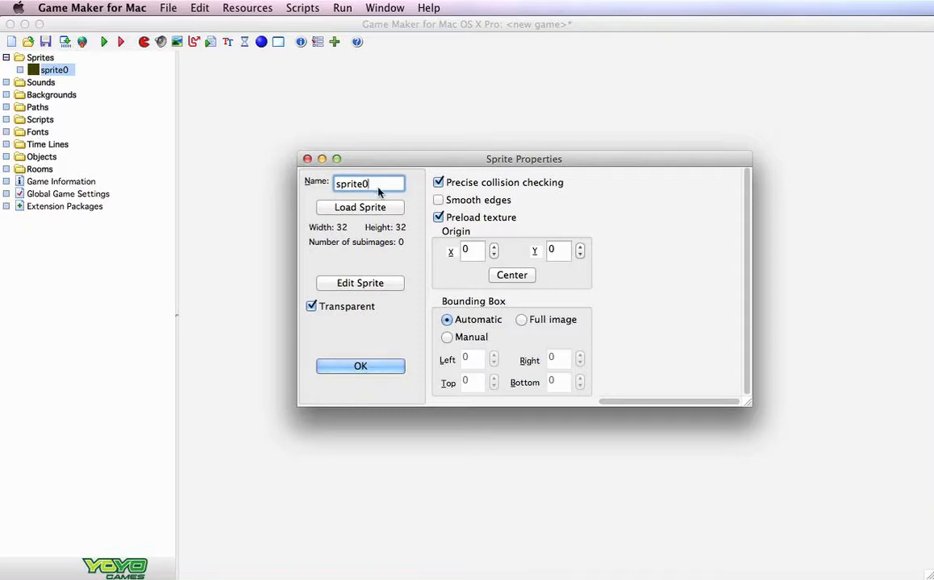
drag(364, 184, 321, 177)
key(BackSpace)
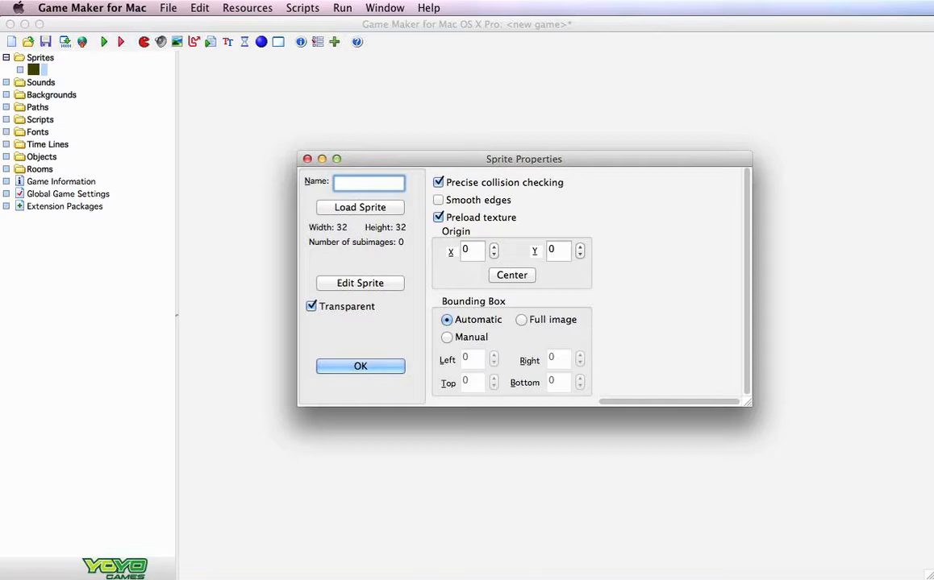
text(spr_)
text(ship)
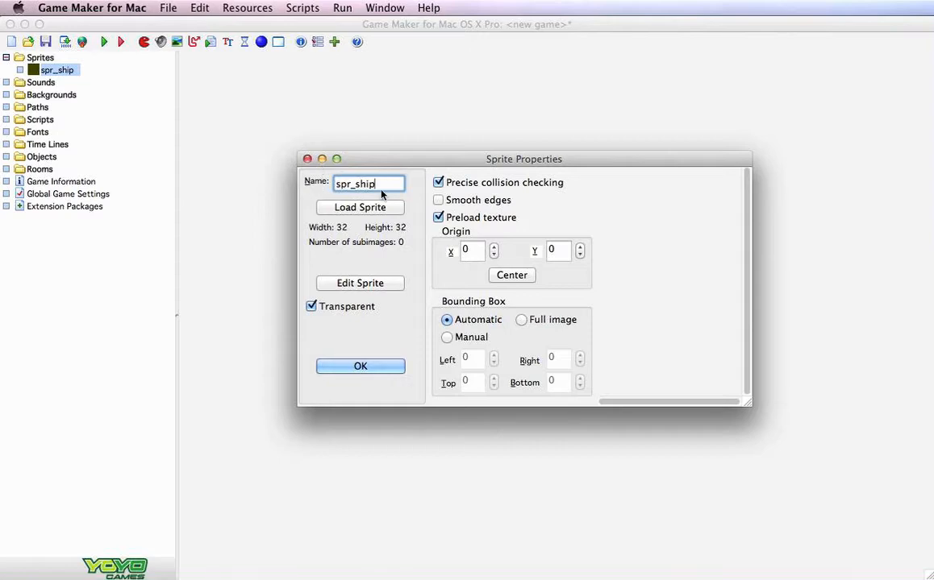
Open Image 0 of the ship sprite in the image editor
click(333, 288)
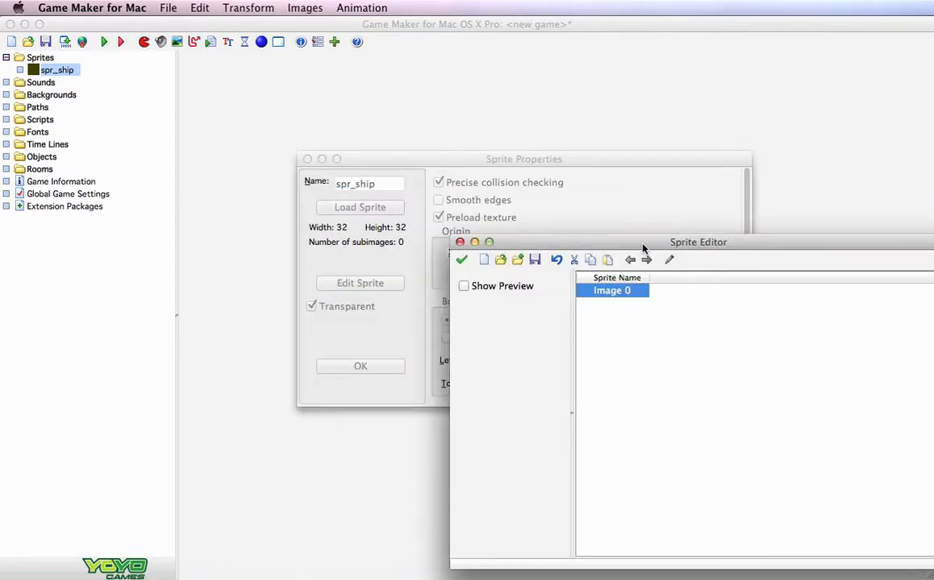
drag(644, 248, 351, 213)
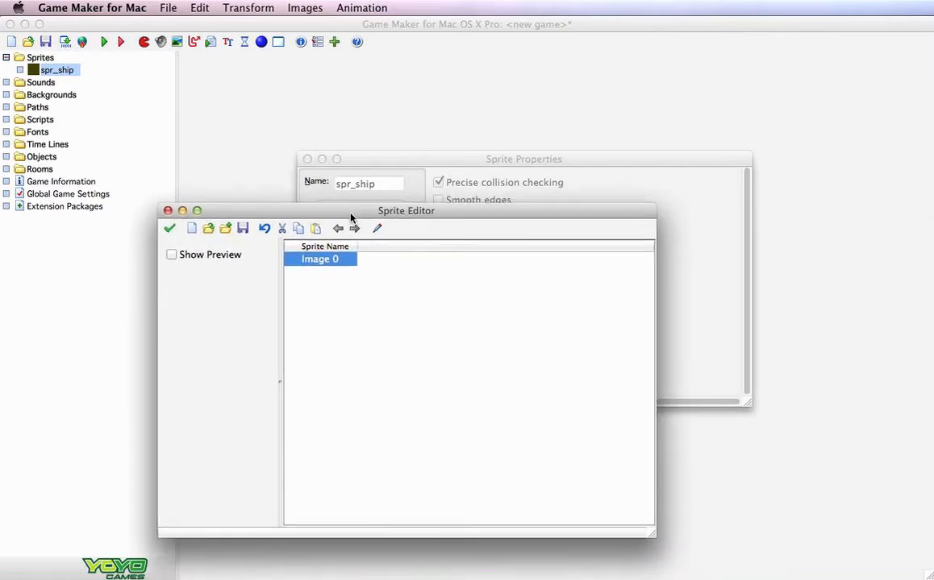
double_click(314, 260)
drag(621, 250, 263, 113)
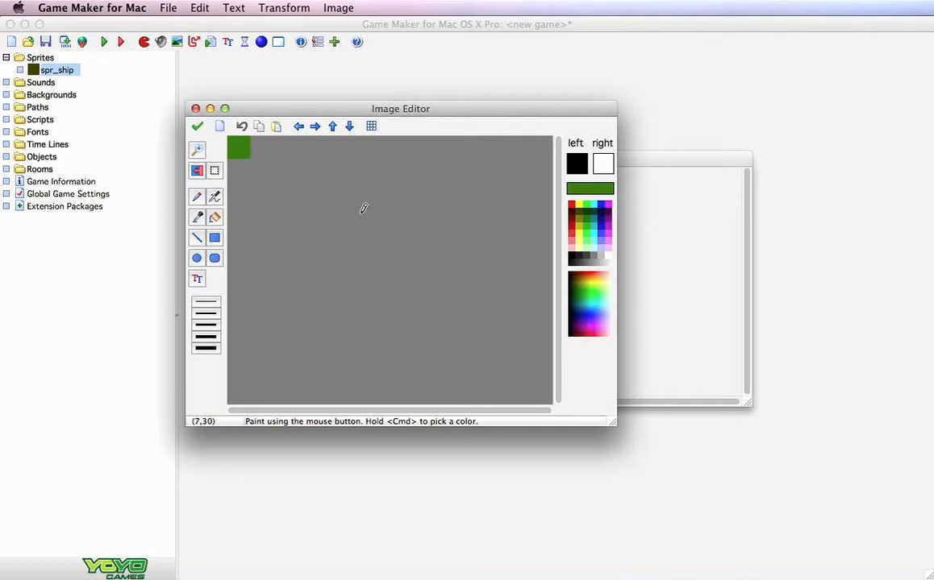
click(197, 152)
click(196, 152)
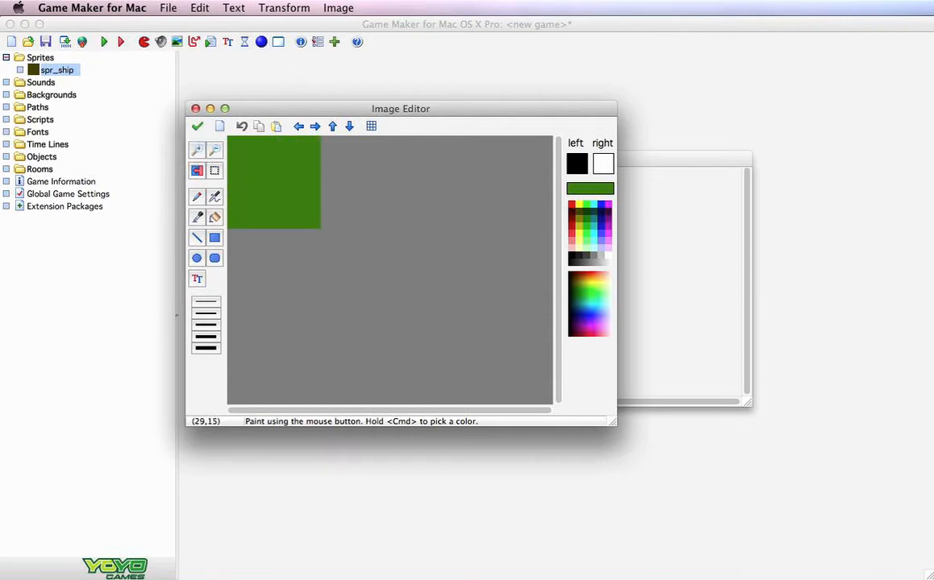
Resize the image canvas to 64 by 64 pixels, keeping the aspect ratio
click(277, 8)
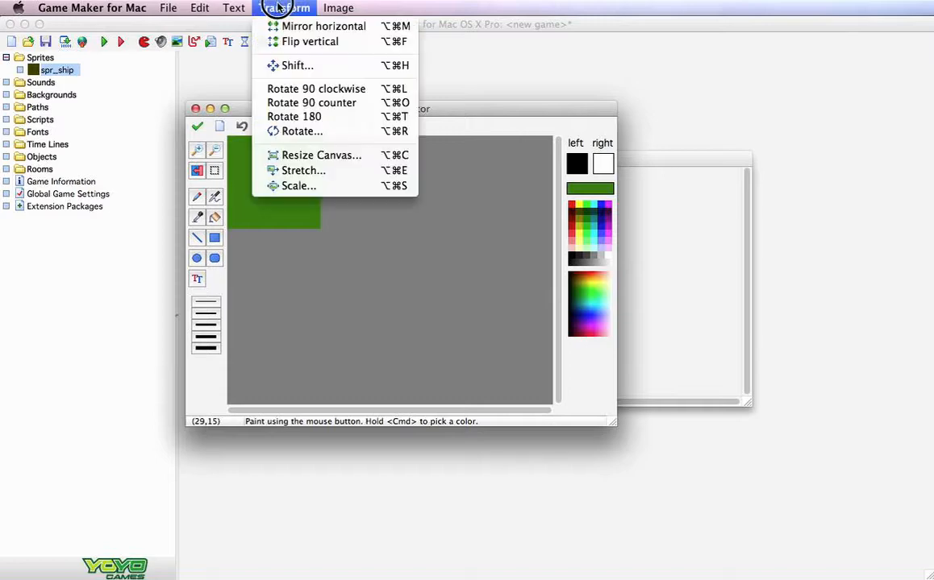
click(310, 157)
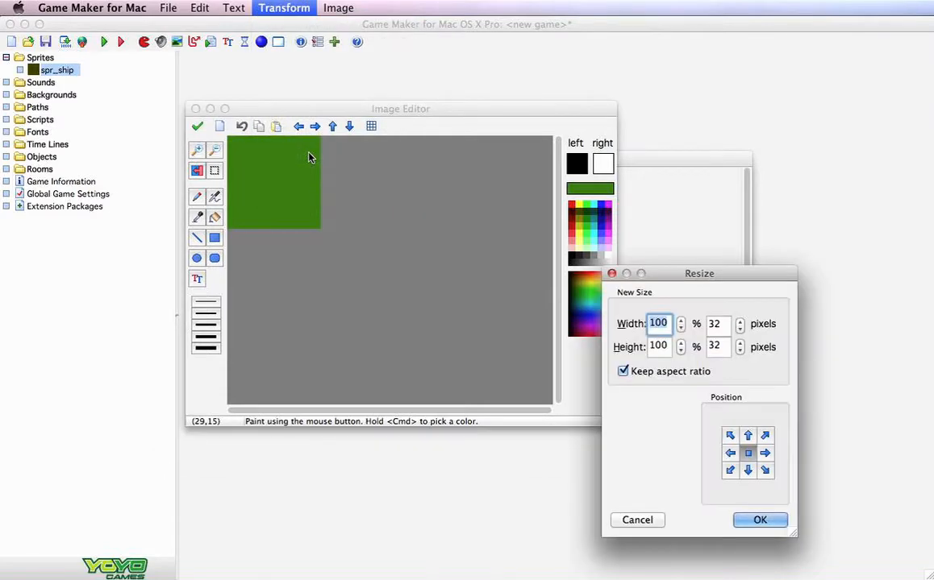
drag(670, 277, 562, 139)
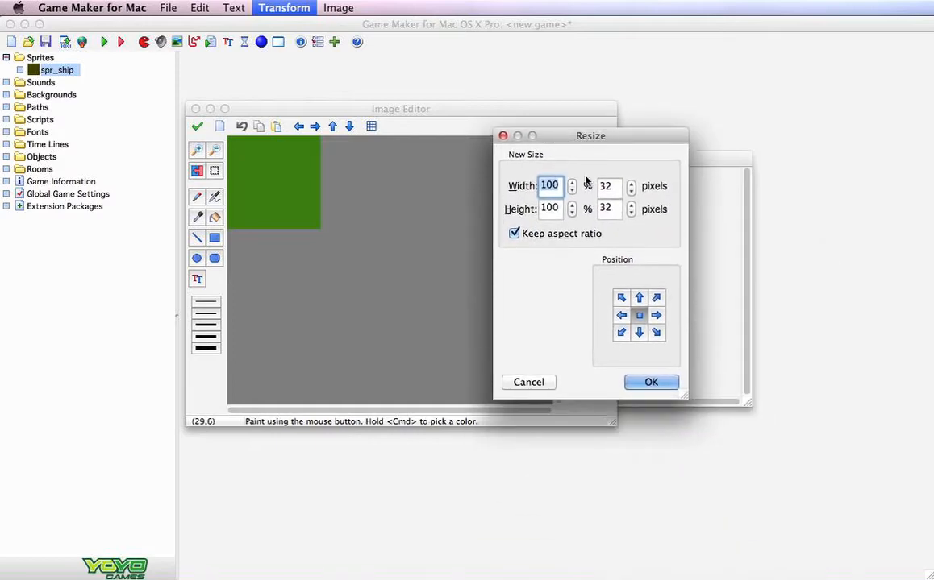
click(607, 187)
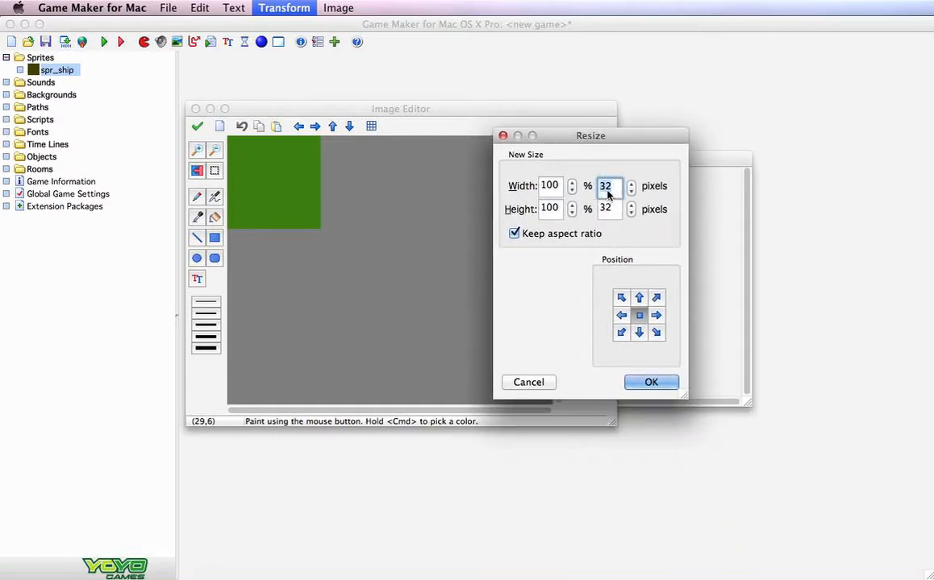
text(64)
click(666, 384)
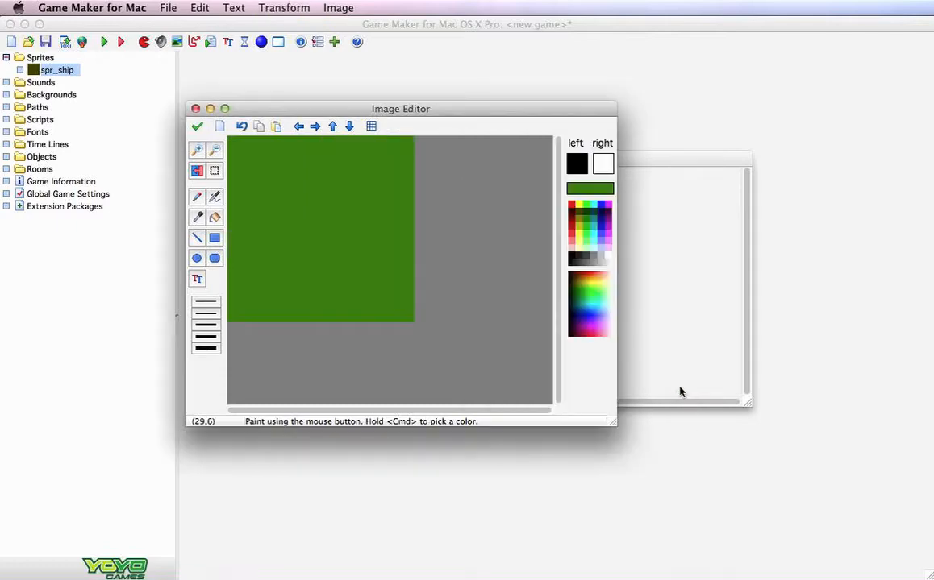
Draw a black A-shaped ship outline with a crossbar near its base, using straight lines, and fill its interior dark grey
click(197, 238)
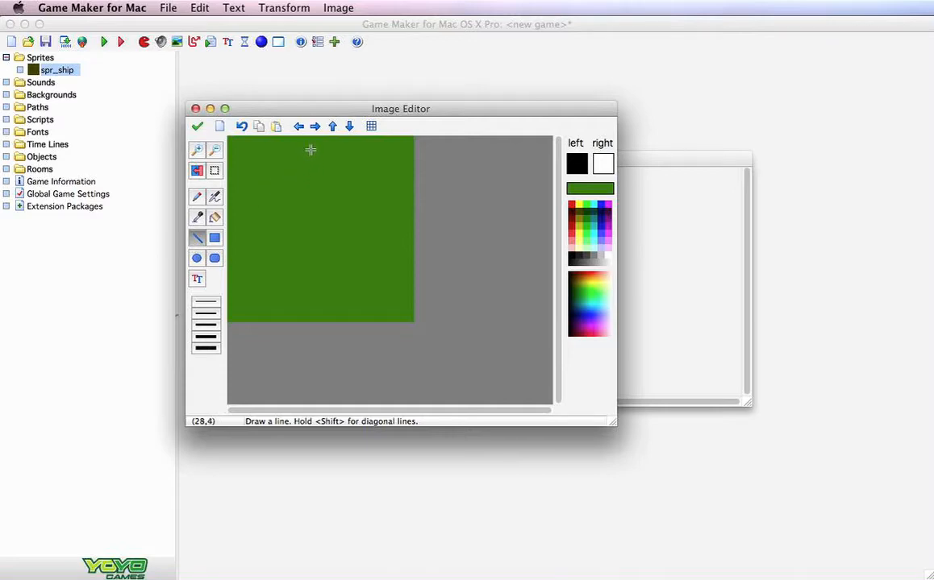
drag(310, 150, 242, 302)
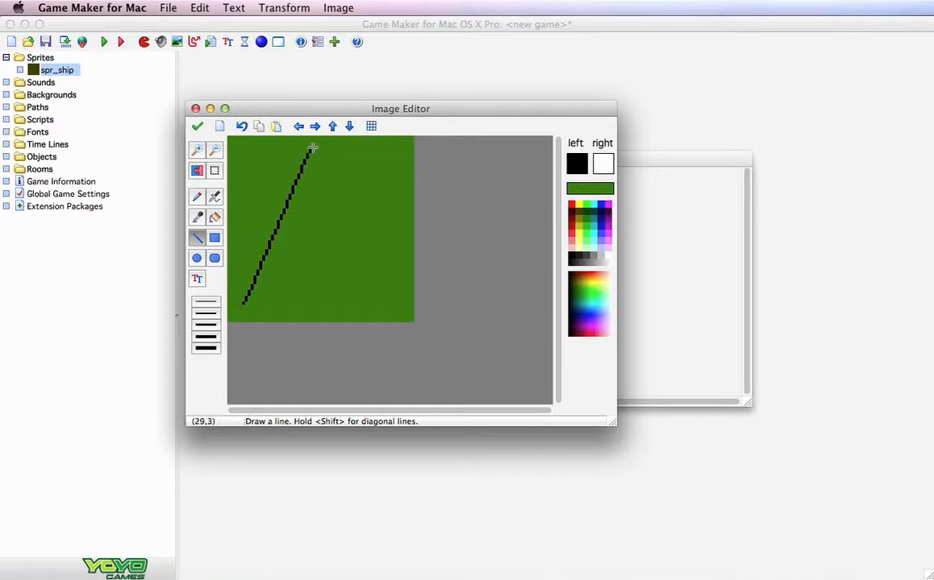
drag(312, 148, 379, 305)
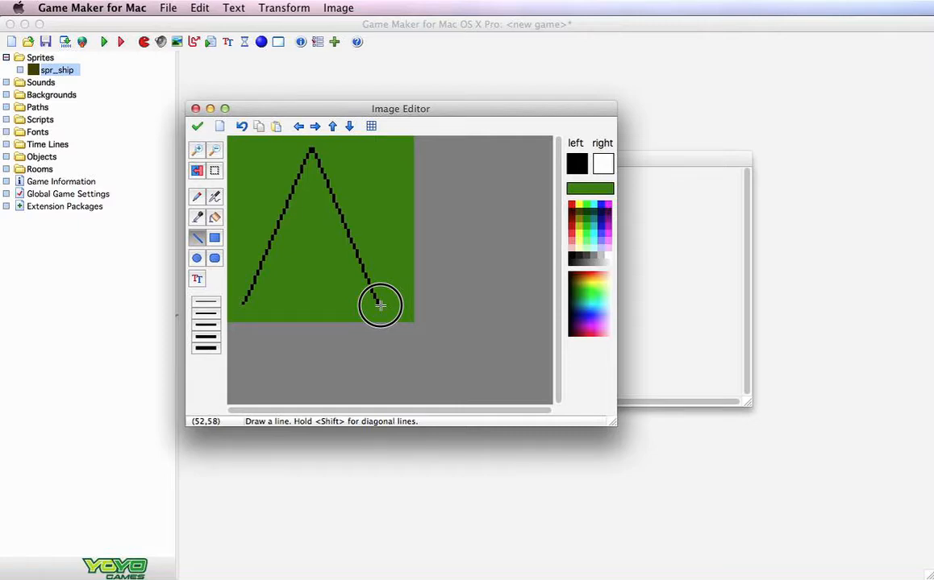
mouse_move(380, 305)
mouse_down()
mouse_move(369, 285)
mouse_move(253, 287)
mouse_up()
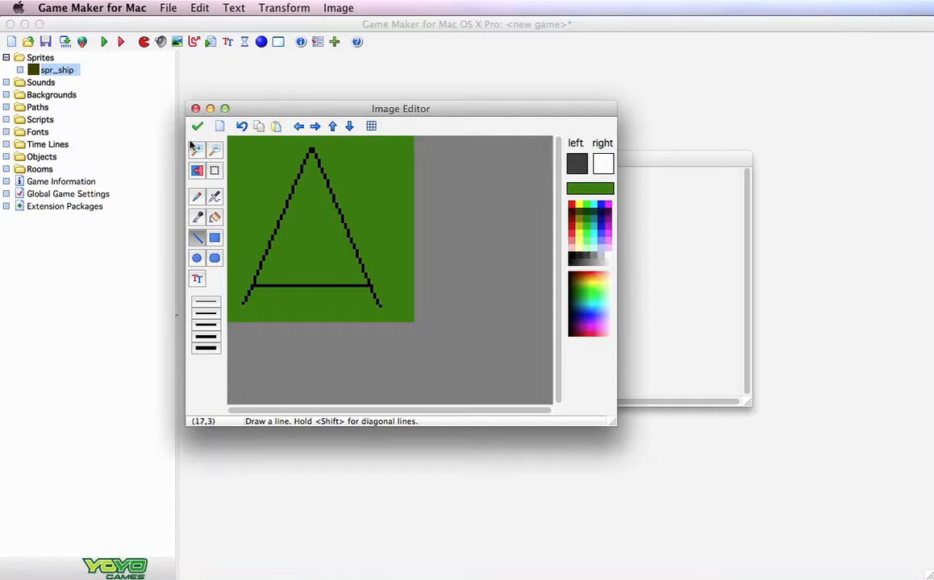
click(215, 217)
click(325, 230)
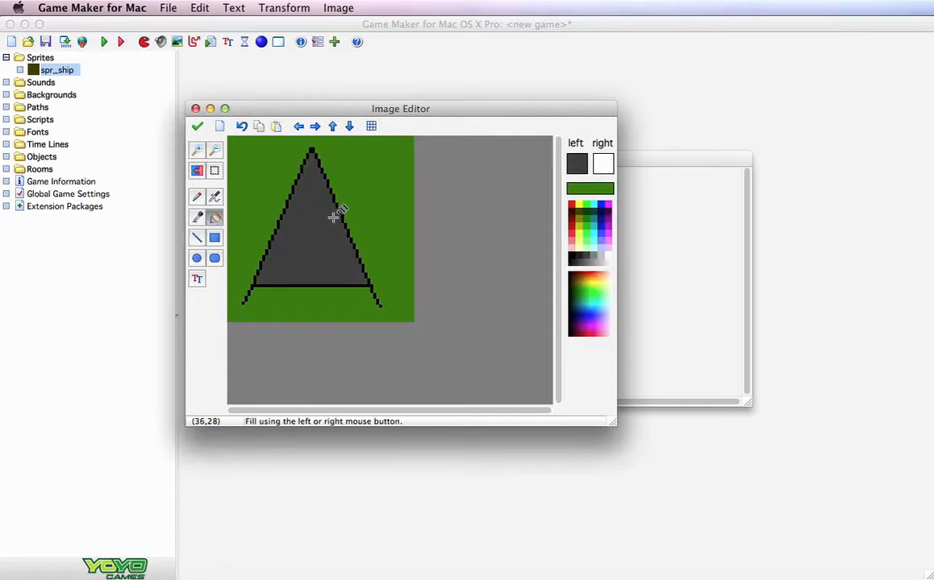
Draw a smaller blue triangle inside the grey ship body and fill it with the same blue
click(197, 237)
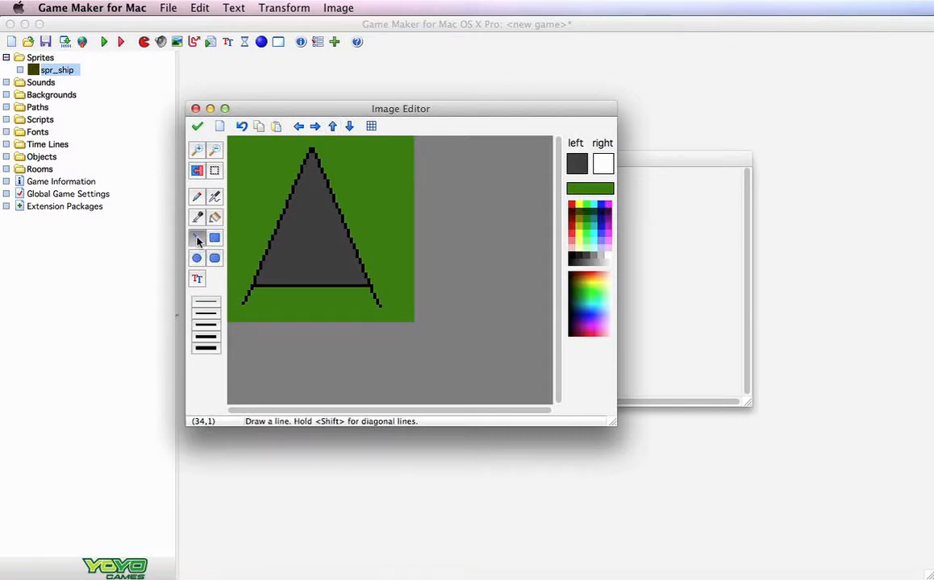
click(603, 229)
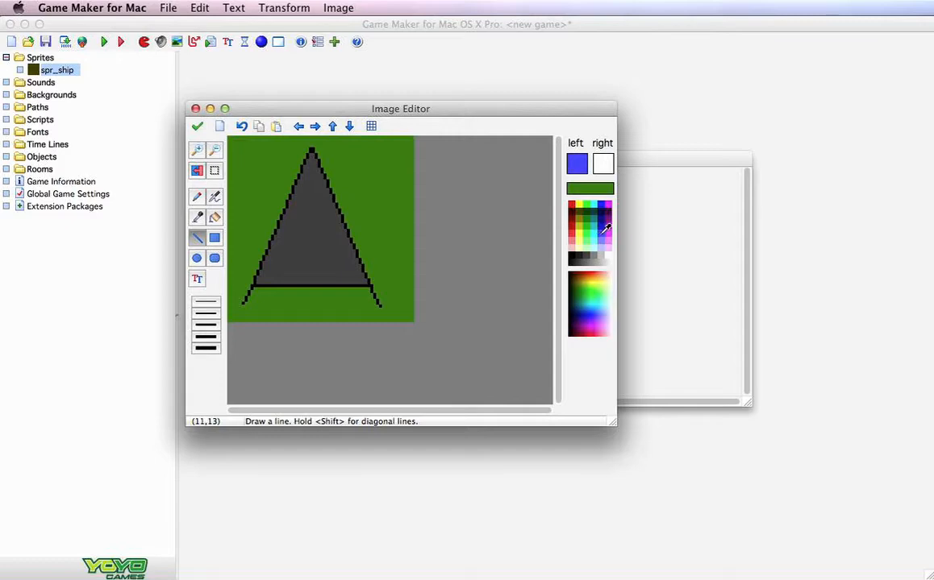
drag(312, 172, 284, 245)
drag(313, 168, 285, 247)
click(215, 217)
click(322, 214)
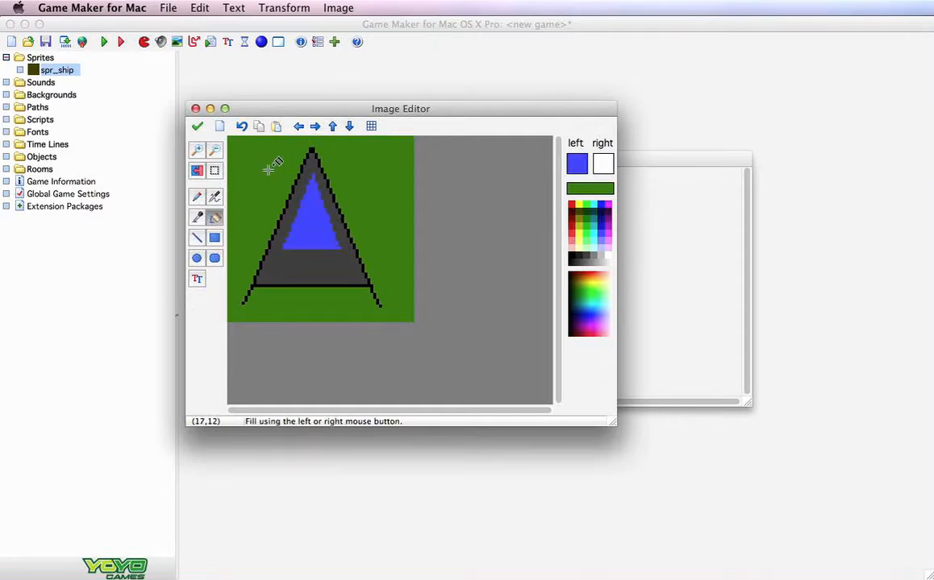
Accept the drawn ship image and save it to the spr_ship sprite, closing its editors and properties
click(197, 127)
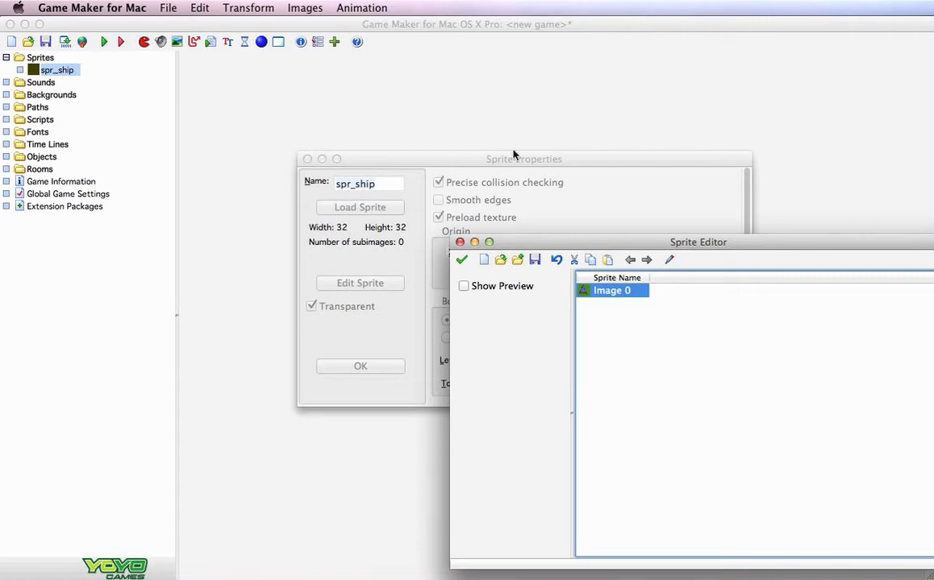
double_click(599, 294)
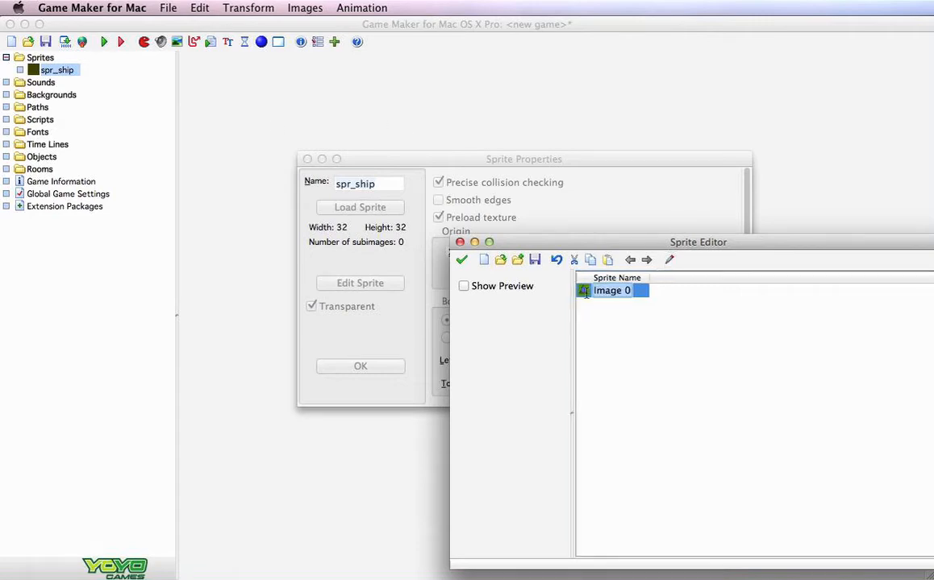
click(461, 259)
drag(450, 159, 435, 133)
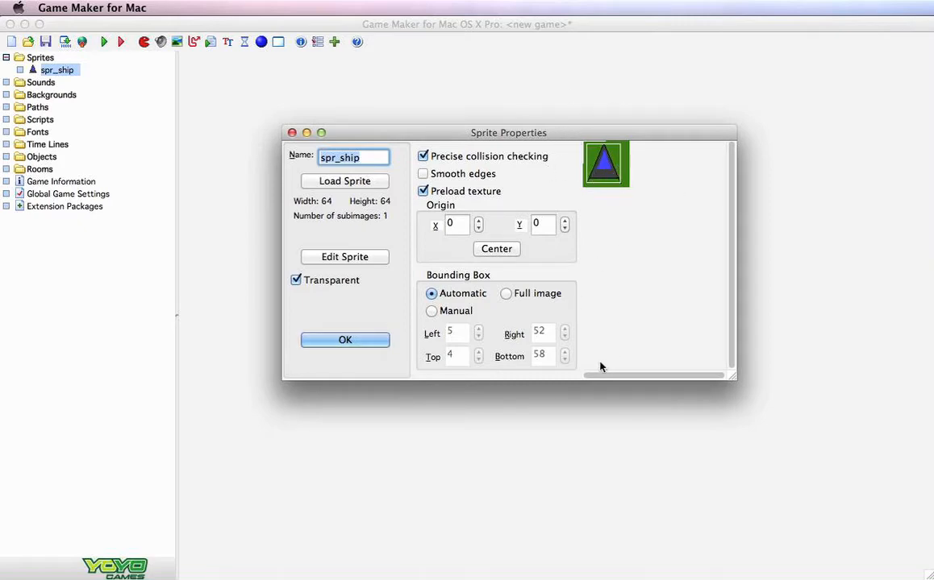
click(315, 341)
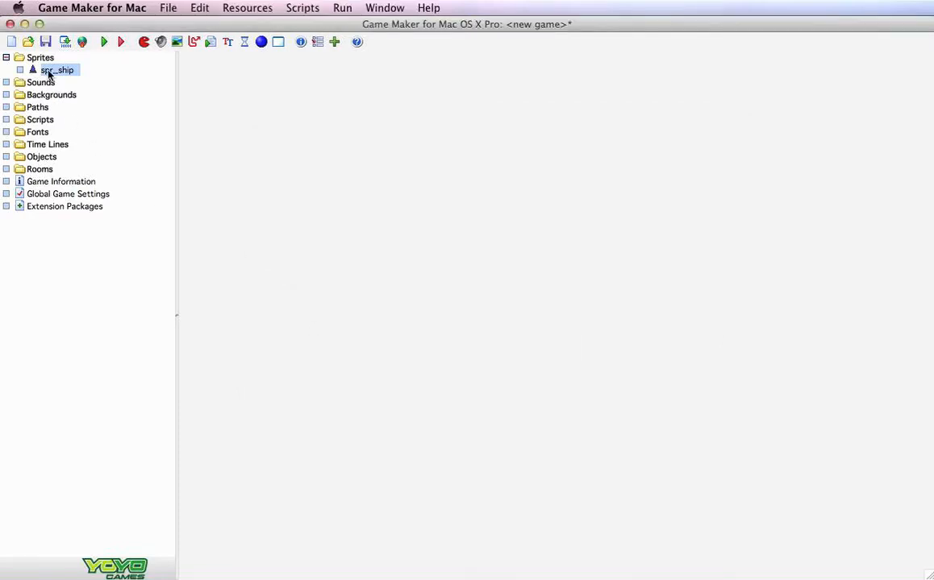
Create a new object and name it obj_ship
click(39, 171)
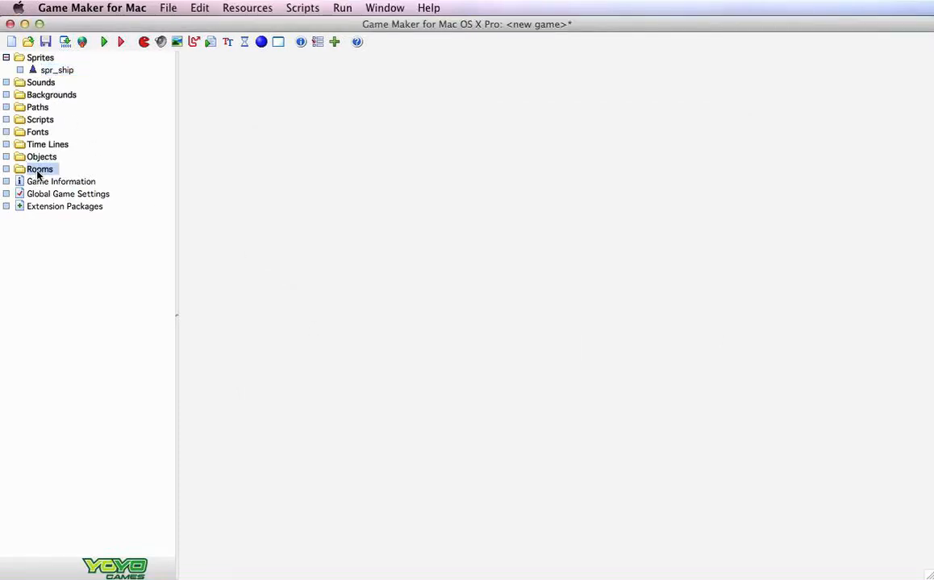
click(37, 159)
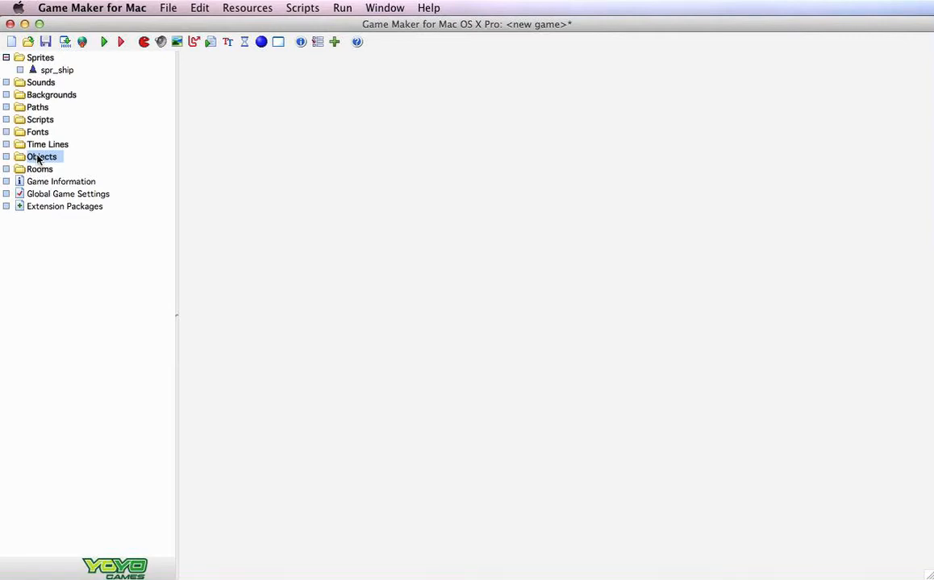
right_click(37, 158)
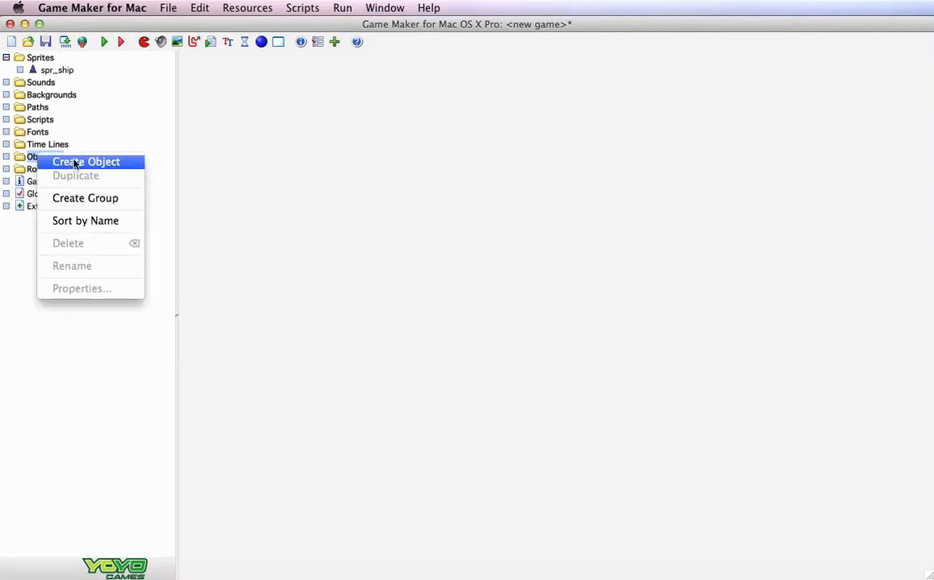
click(76, 161)
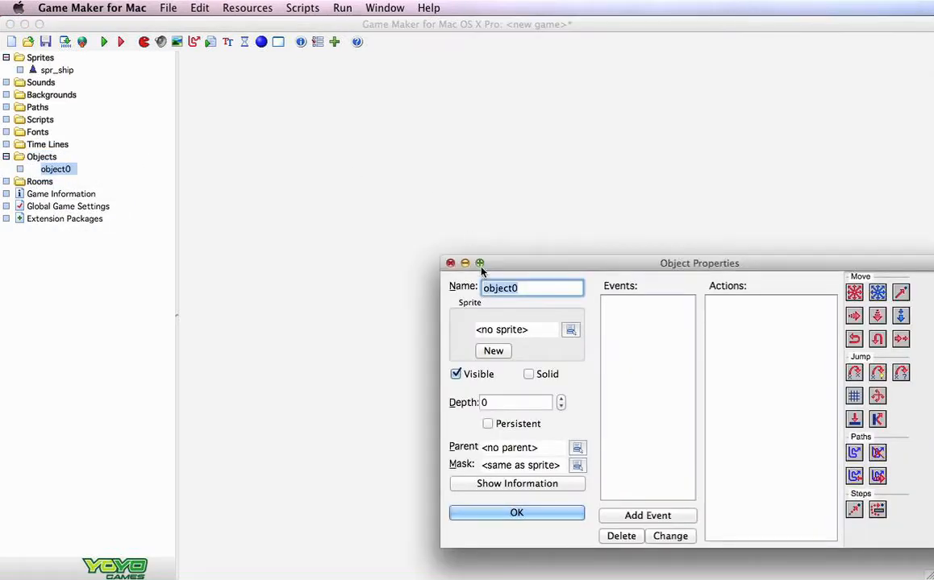
text(o)
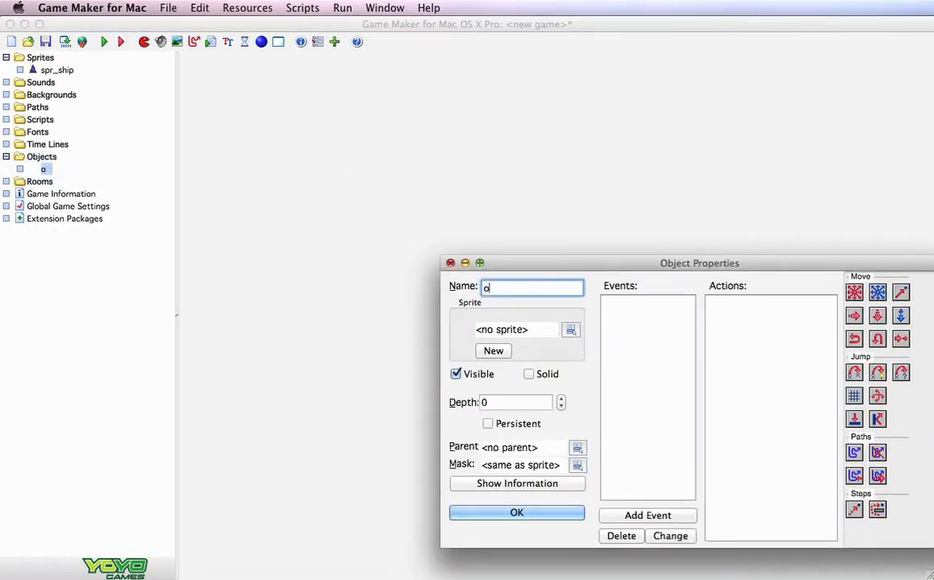
text(bj_ship)
Assign the spr_ship sprite to the obj_ship object and accept its properties
click(570, 330)
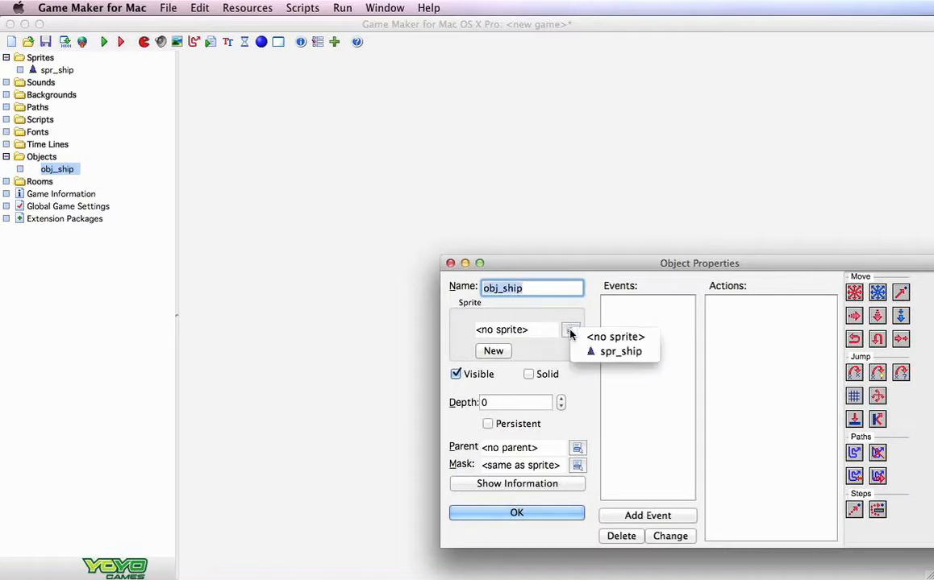
click(605, 352)
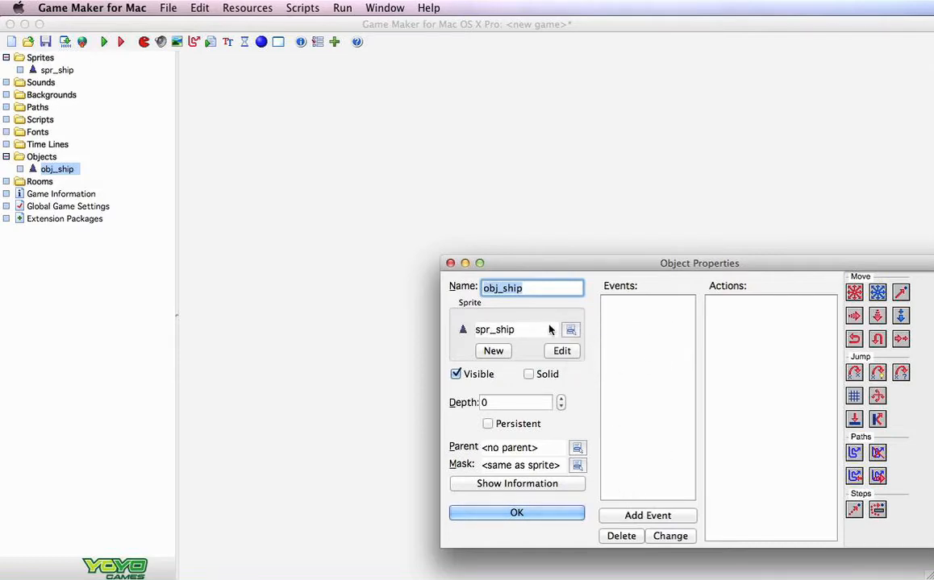
click(552, 264)
drag(551, 263, 456, 229)
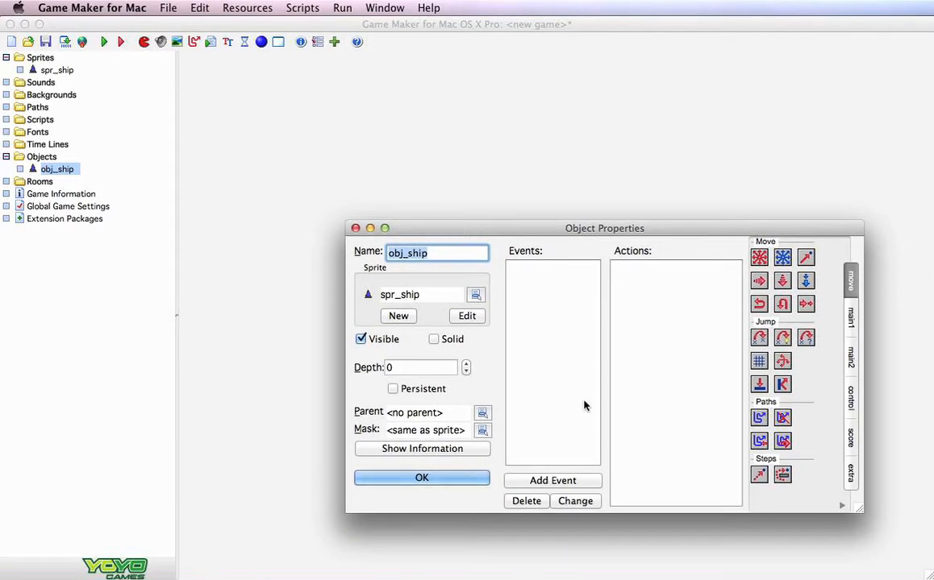
click(454, 482)
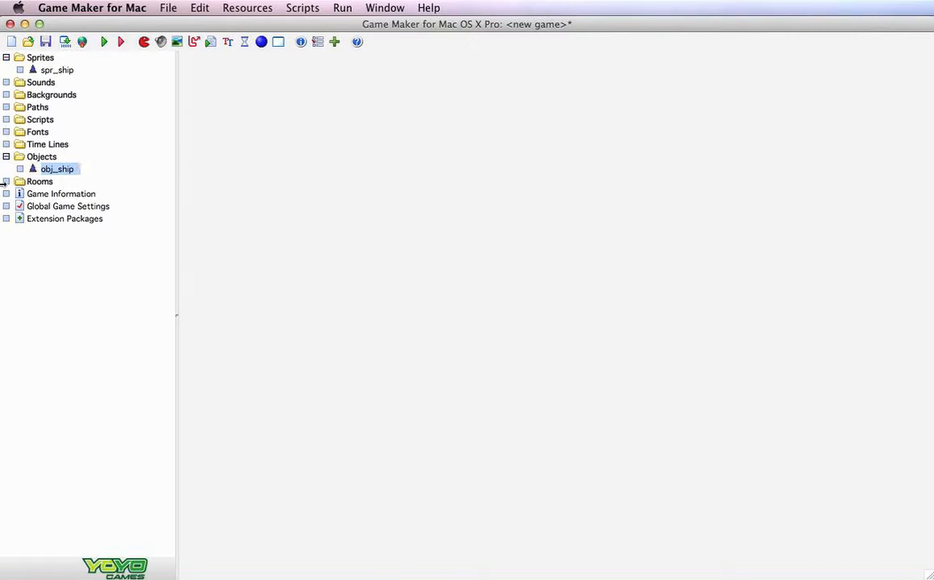
Create a new room and place one obj_ship instance near the bottom centre of its grid
click(32, 183)
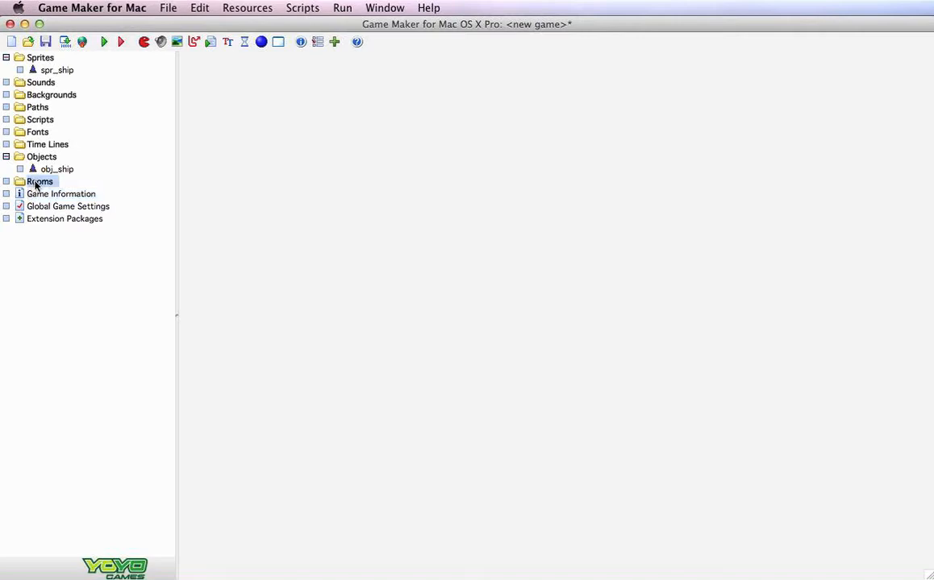
right_click(36, 184)
click(80, 187)
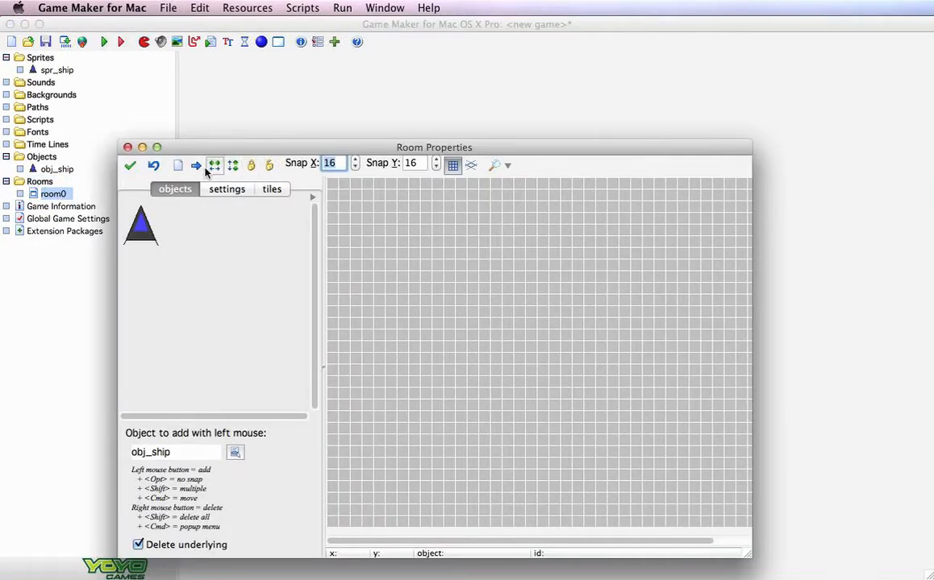
drag(751, 556, 871, 556)
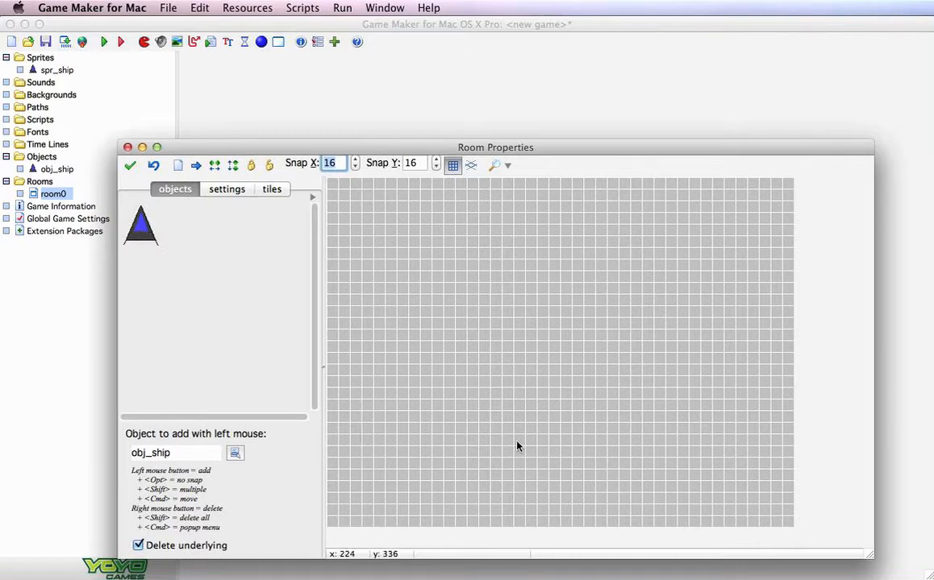
click(557, 479)
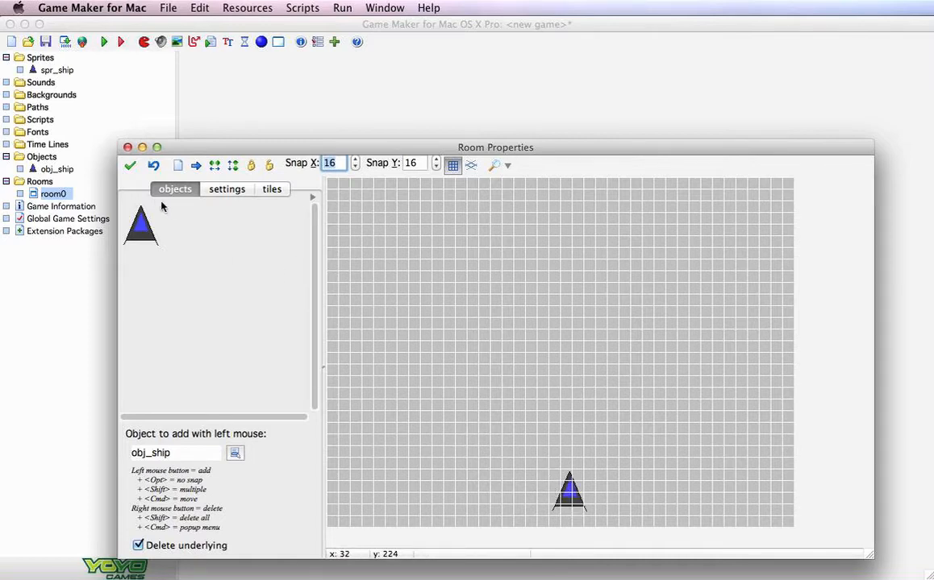
Rename the room as rm_main in its settings
click(223, 190)
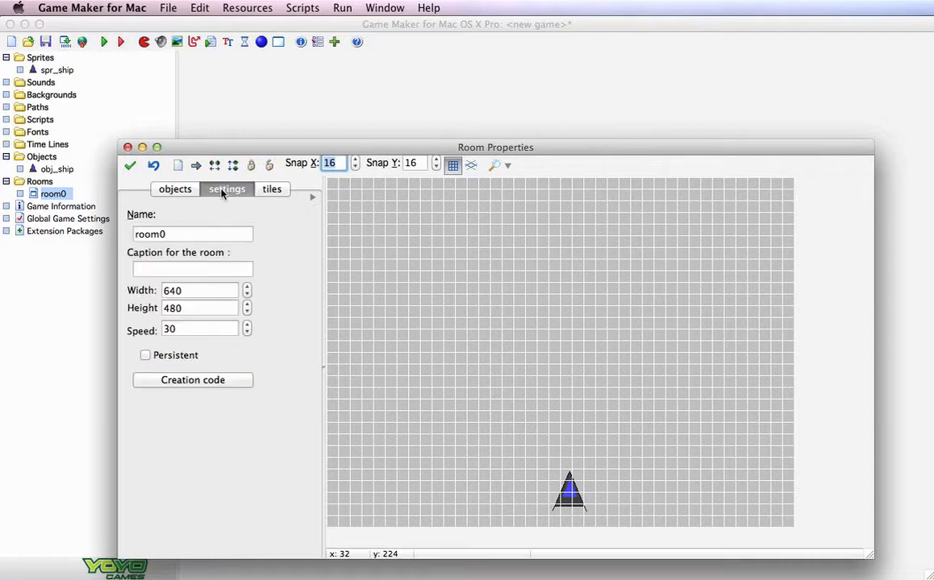
click(200, 233)
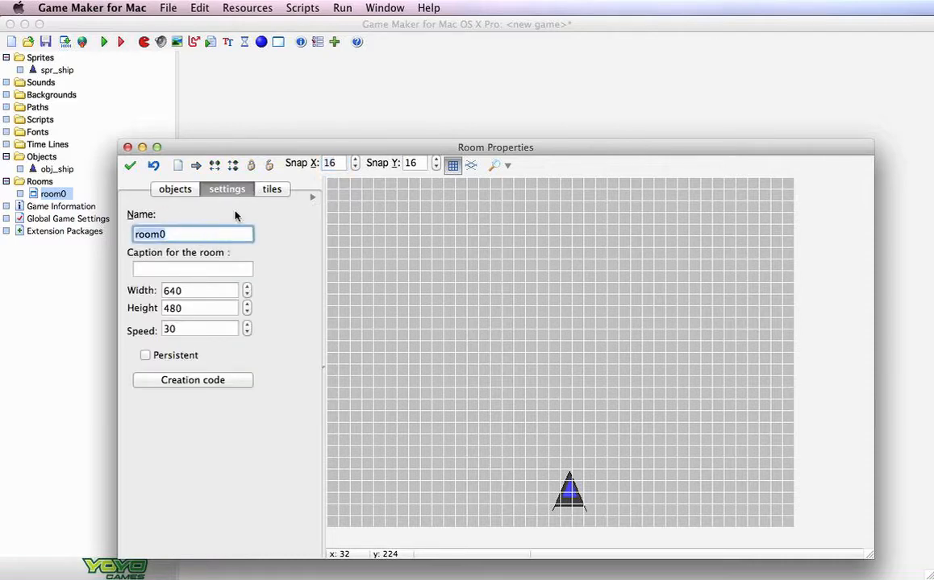
text(rm)
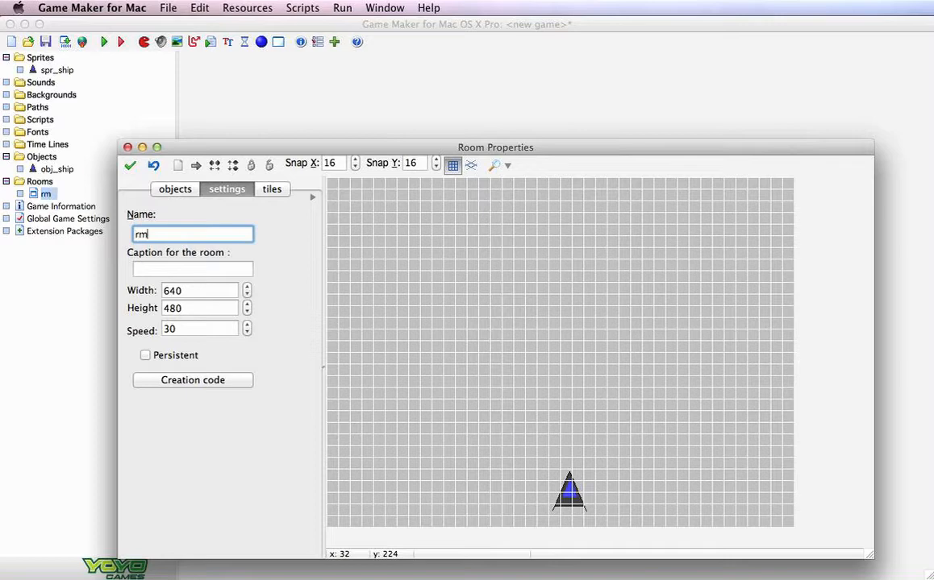
text(_main)
Check the room's tile and background settings, and save and close the room
click(274, 190)
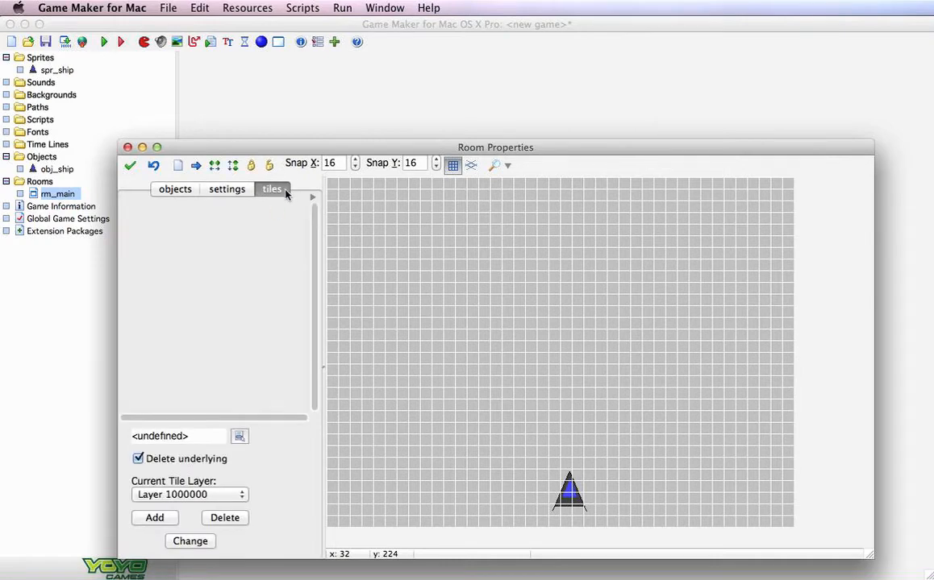
drag(868, 555, 920, 566)
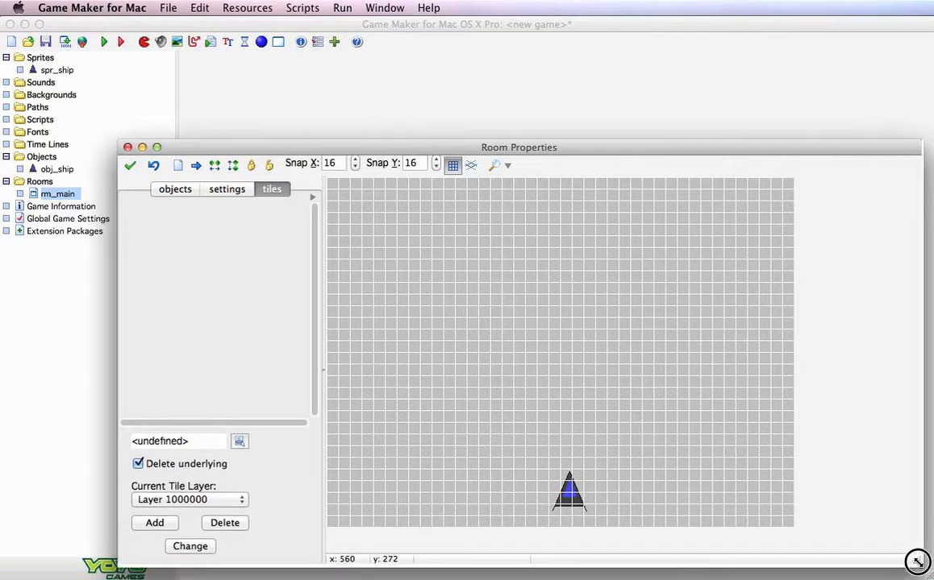
click(312, 198)
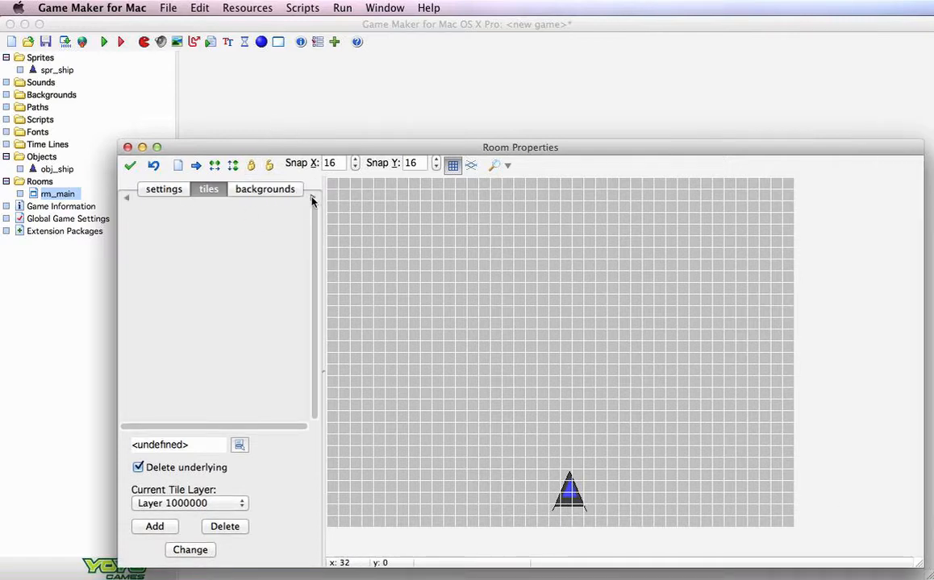
click(312, 198)
click(219, 189)
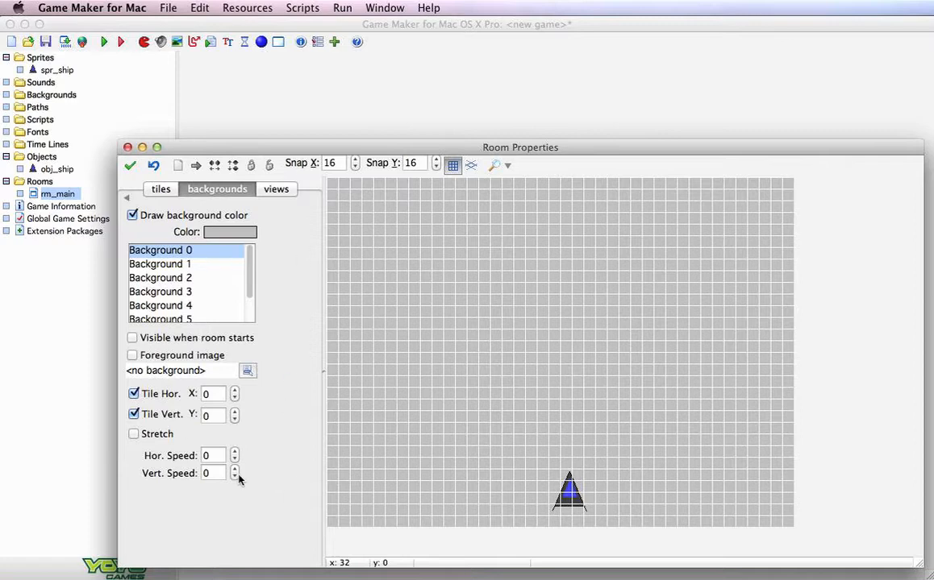
click(129, 166)
Create a new background resource and name it bg_space
click(44, 95)
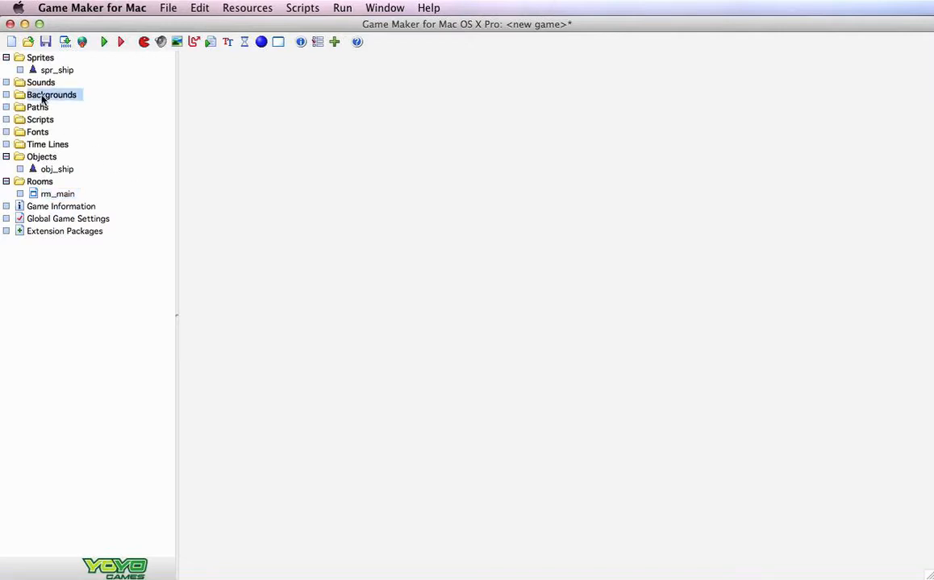
right_click(44, 96)
click(68, 98)
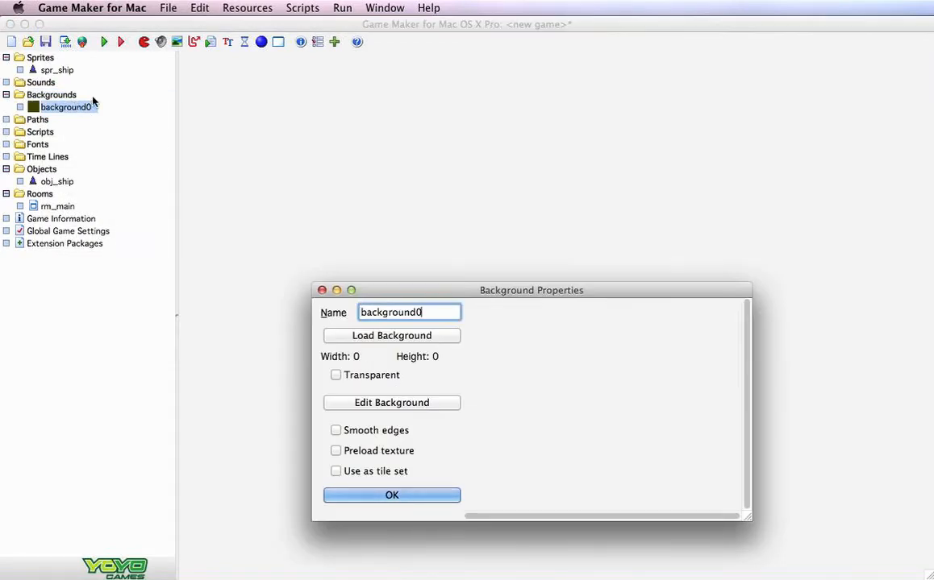
double_click(401, 314)
text(bg_)
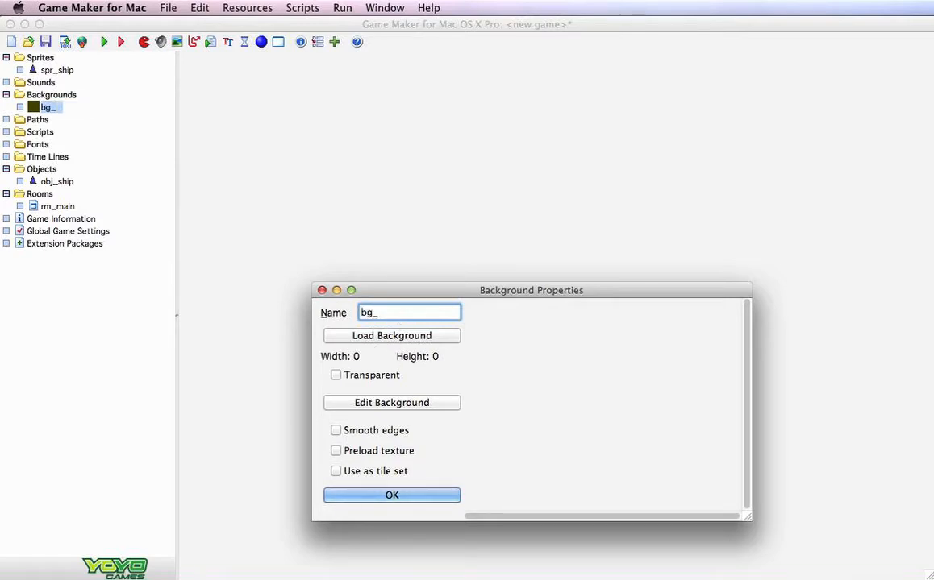
text(space)
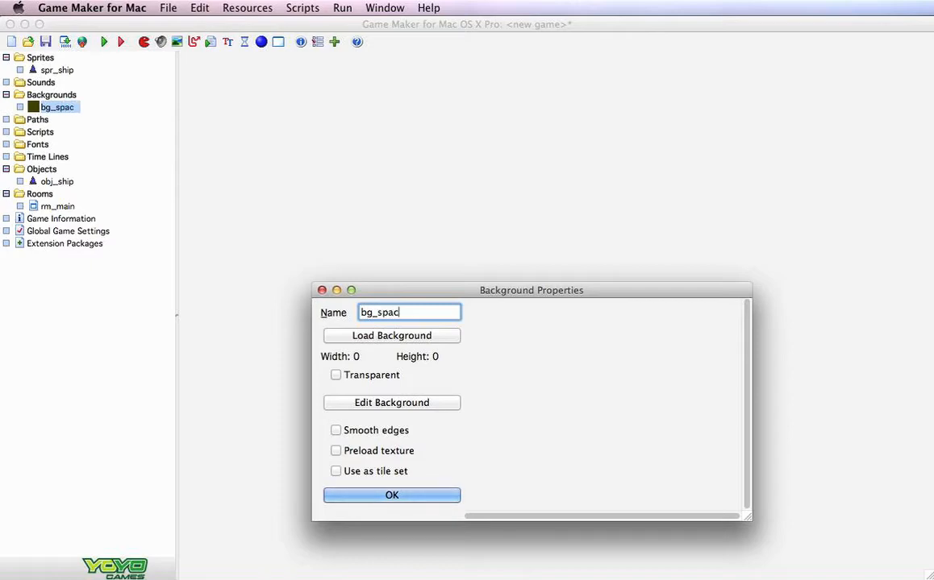
Open the bg_space image for editing and fill its whole canvas with black
click(378, 410)
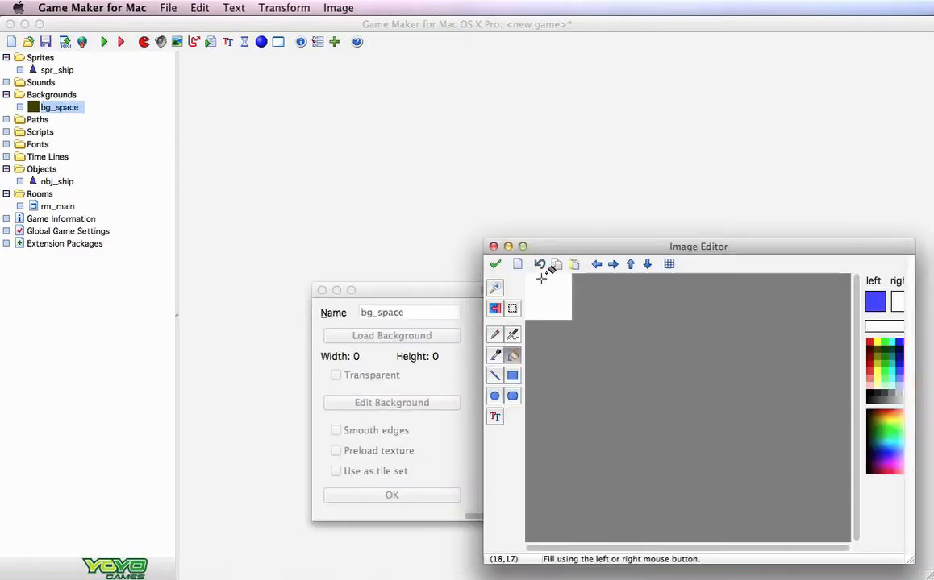
drag(596, 245, 524, 141)
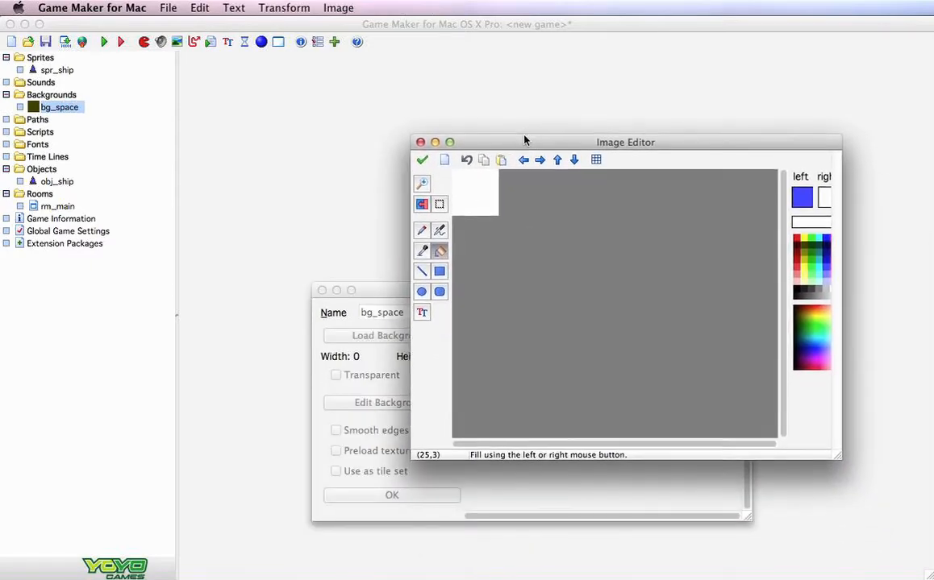
click(421, 185)
click(421, 184)
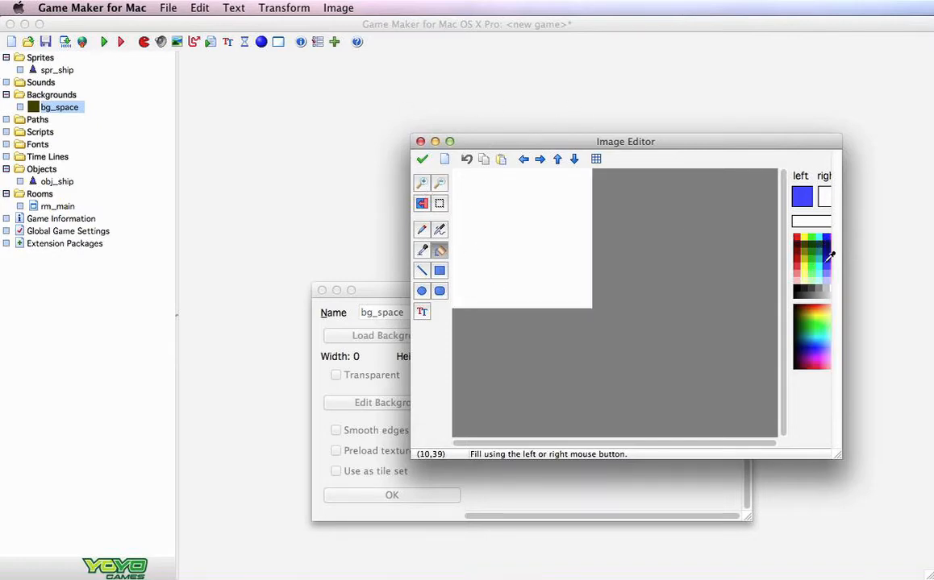
click(798, 287)
click(544, 190)
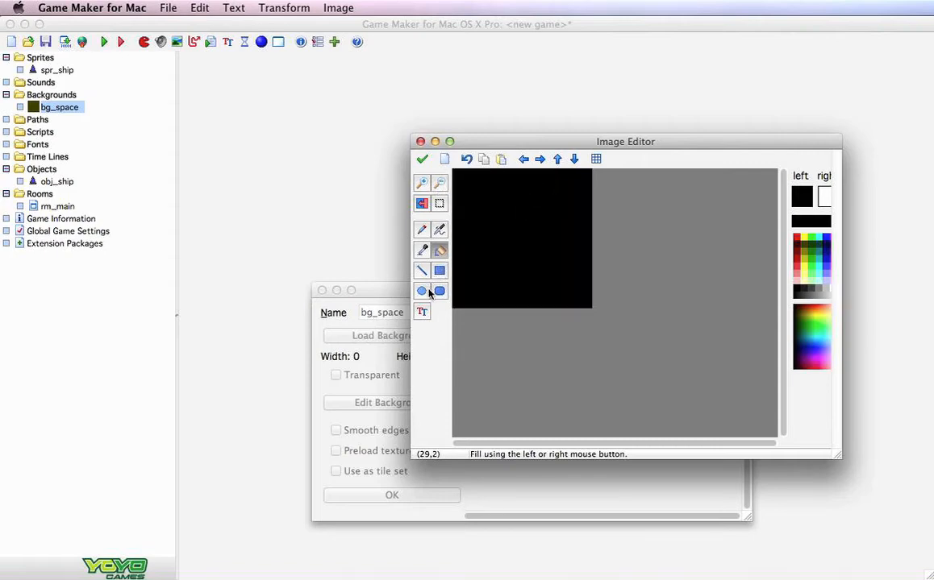
Scatter six tiny white ellipses over the black image as stars, and save it to the bg_space background
click(422, 291)
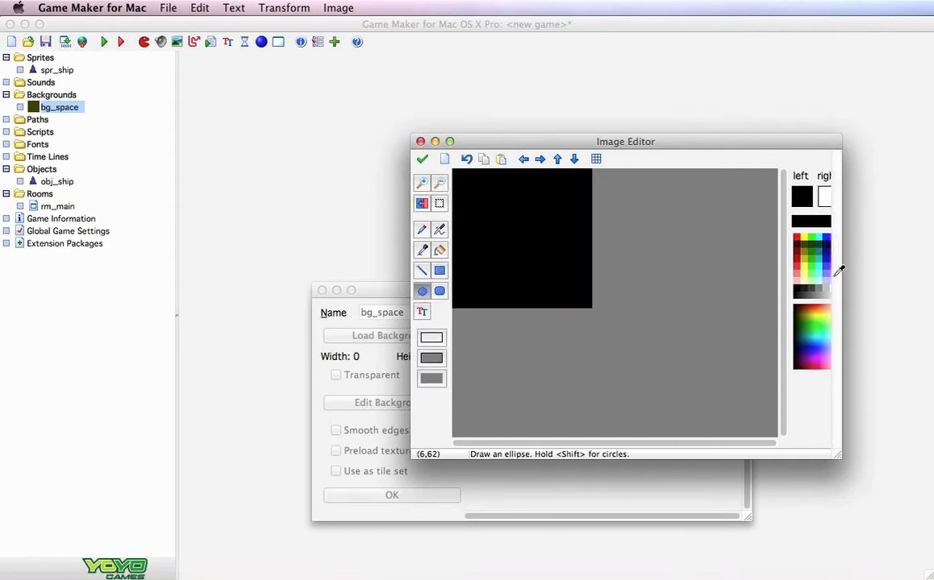
click(829, 289)
drag(478, 186, 479, 189)
drag(562, 256, 565, 257)
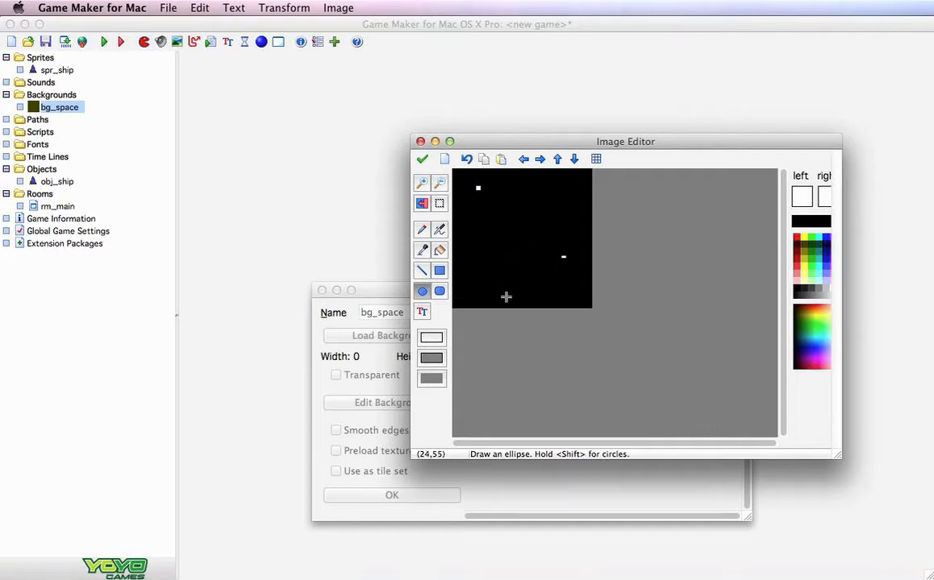
drag(509, 277, 512, 281)
drag(563, 185, 566, 189)
drag(511, 229, 517, 229)
drag(457, 285, 461, 291)
click(421, 159)
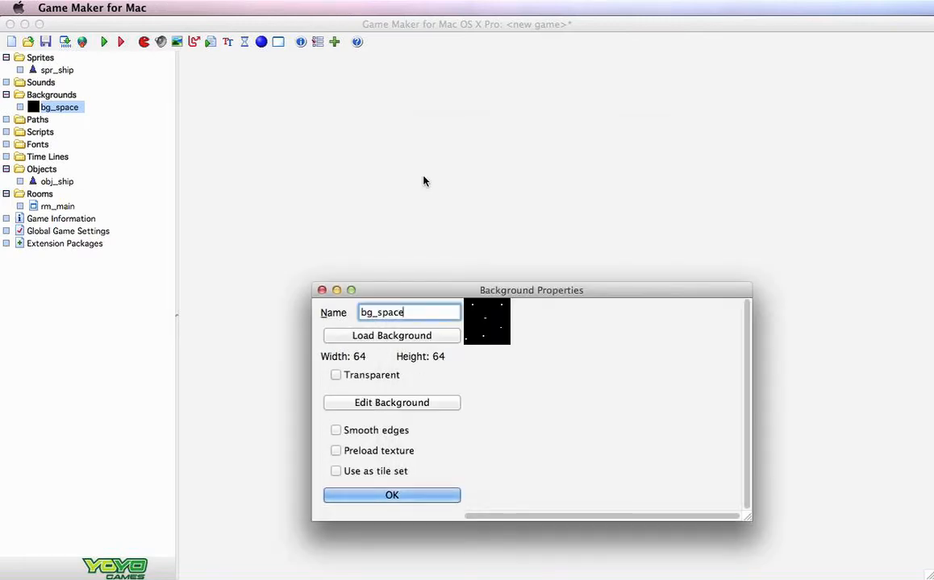
click(389, 496)
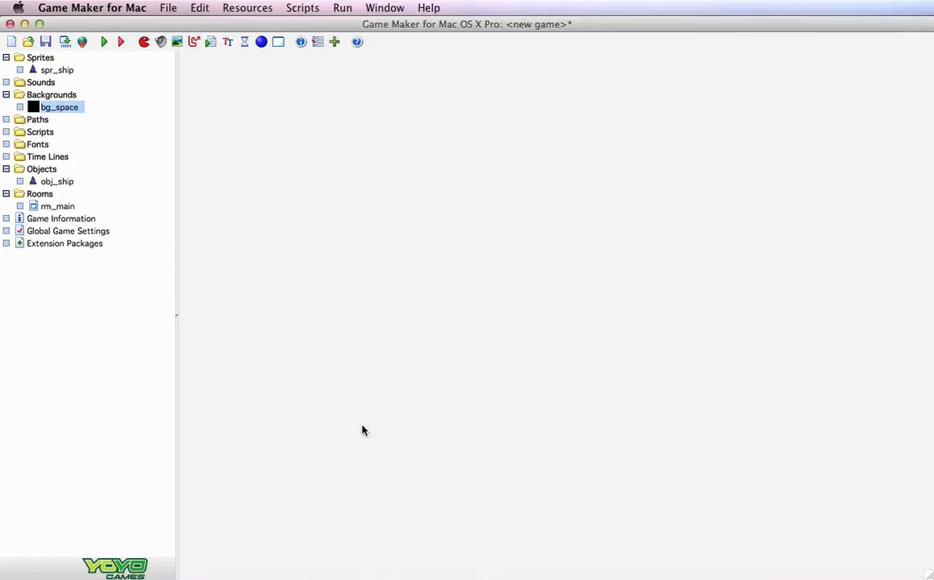
Open the rm_main room and assign bg_space as its Background 0 image
double_click(37, 208)
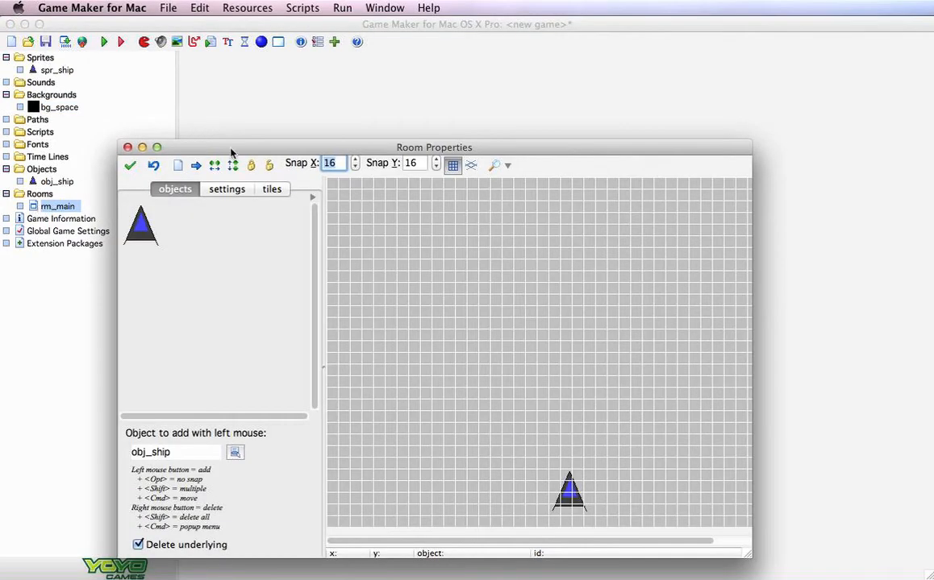
drag(231, 149, 213, 68)
click(256, 108)
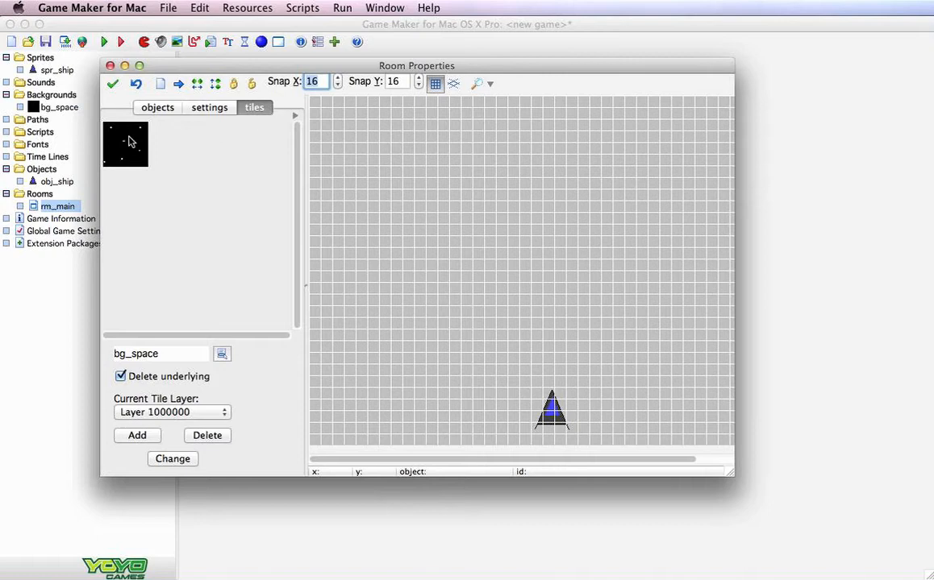
click(125, 142)
click(295, 117)
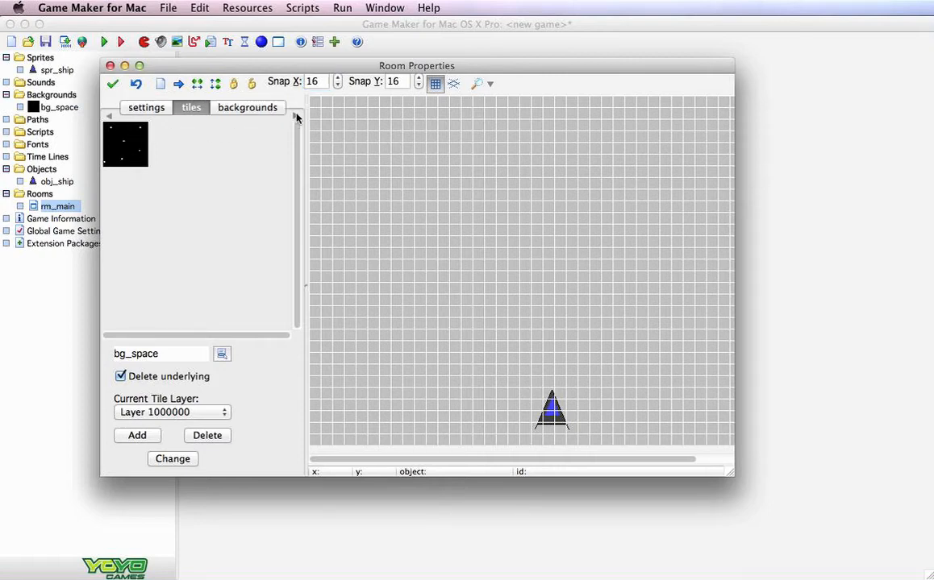
click(262, 108)
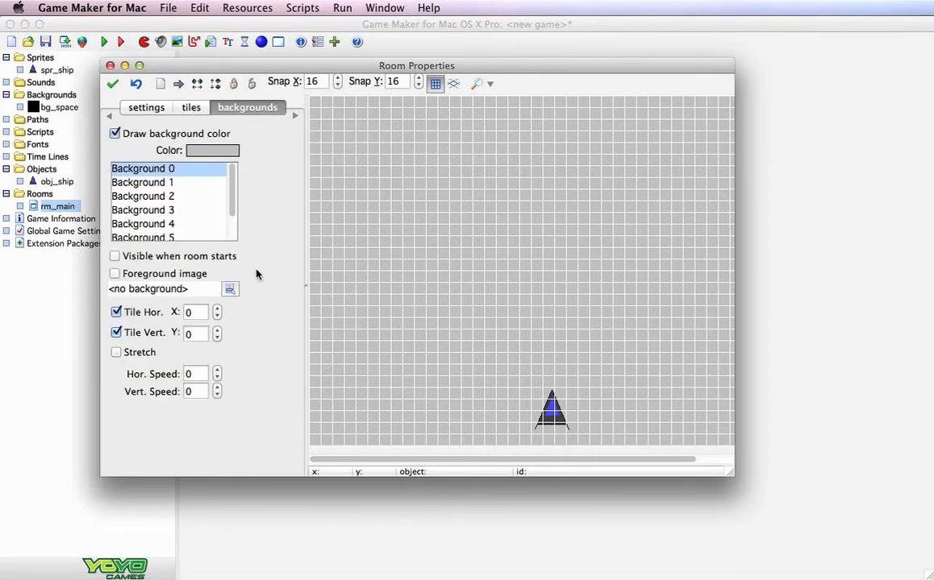
click(230, 288)
click(250, 311)
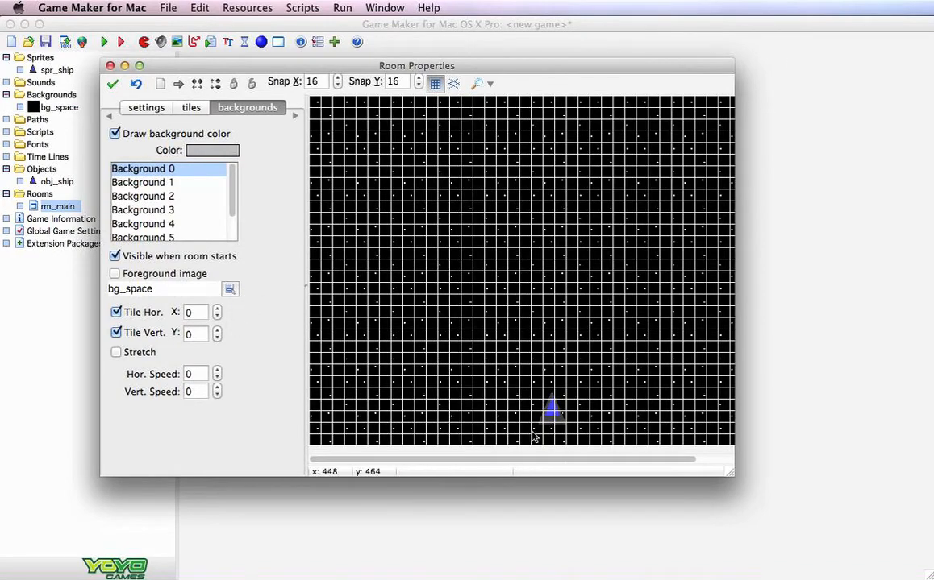
Enlarge the room editor and hide its grid, and save the room with the background's vertical speed set to 5
drag(731, 473, 870, 516)
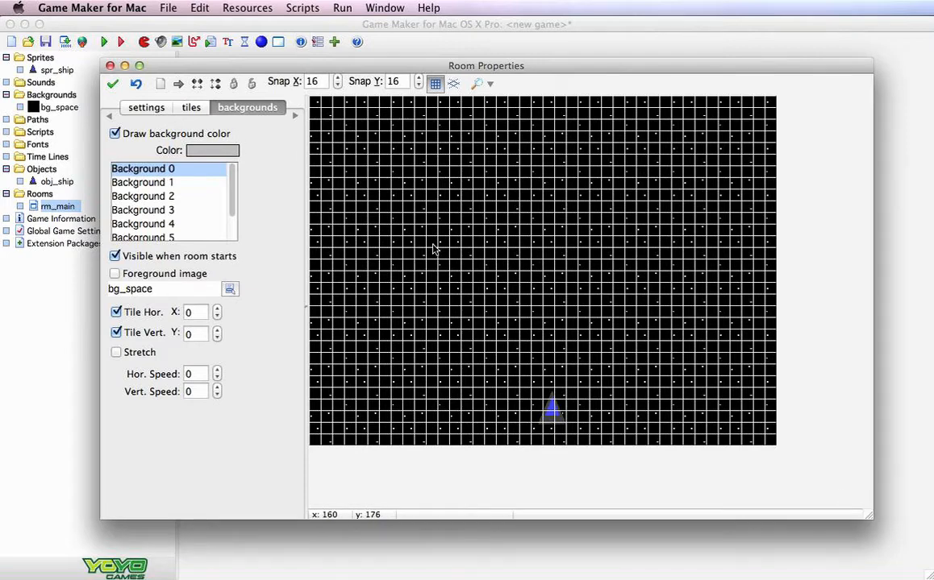
click(432, 85)
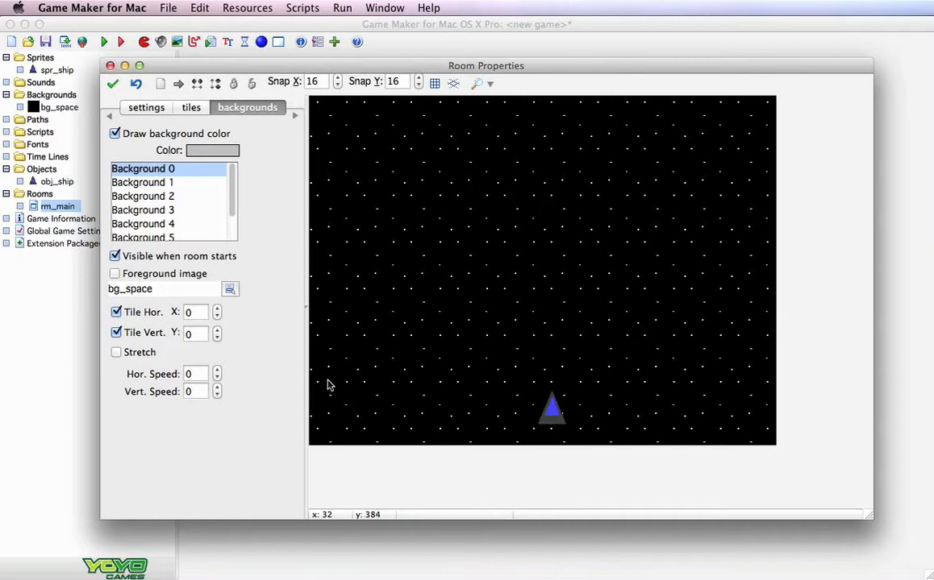
click(197, 391)
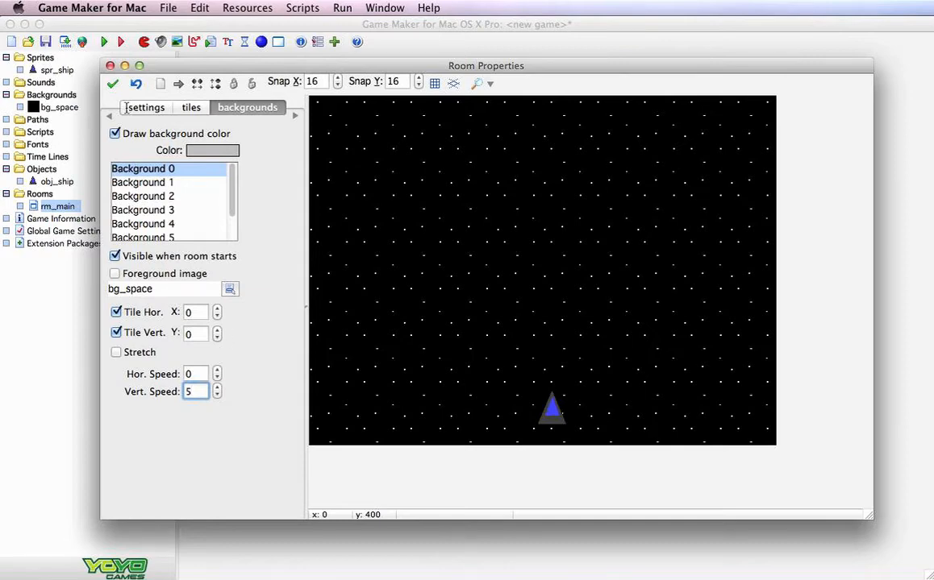
click(111, 84)
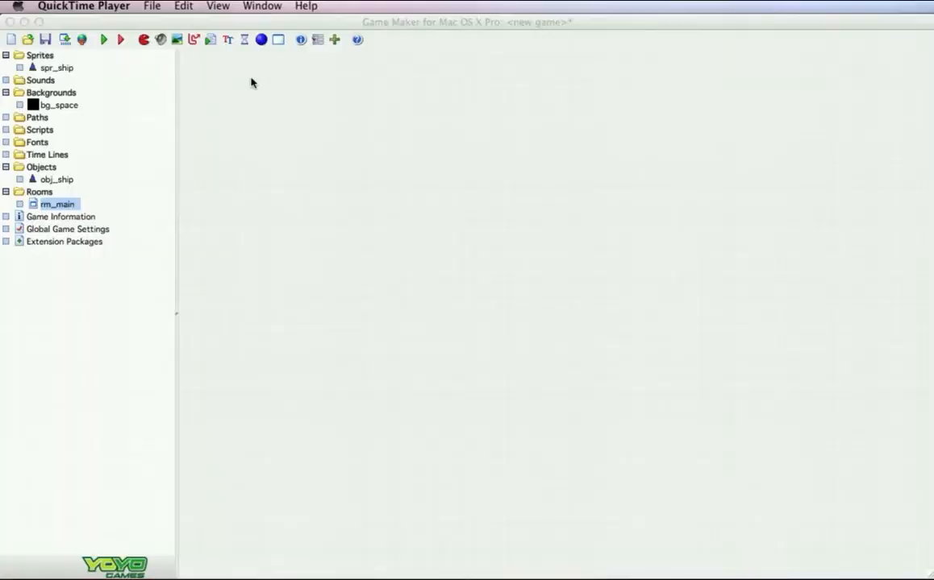
Run the game to check the scrolling star background, close it, and return to Game Maker
click(104, 40)
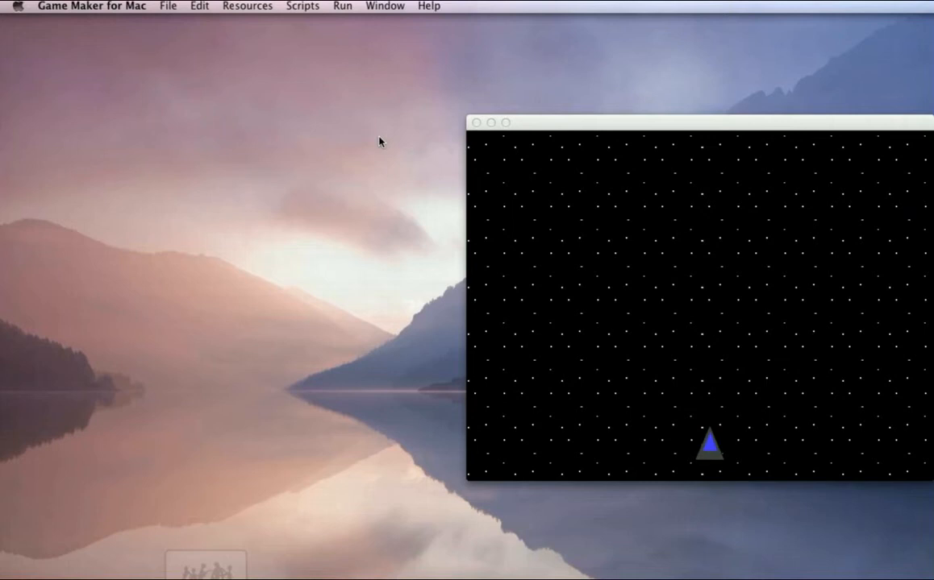
drag(566, 125, 333, 100)
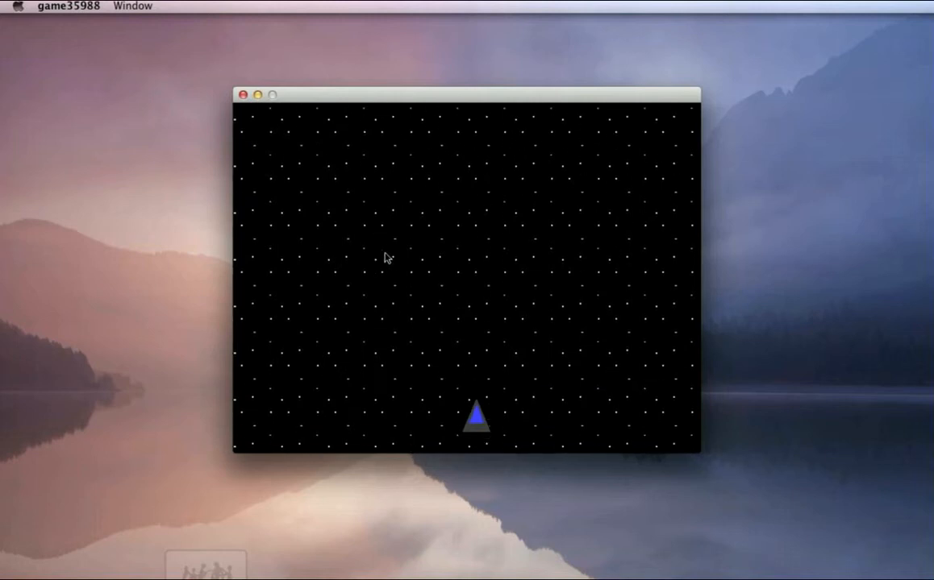
click(242, 94)
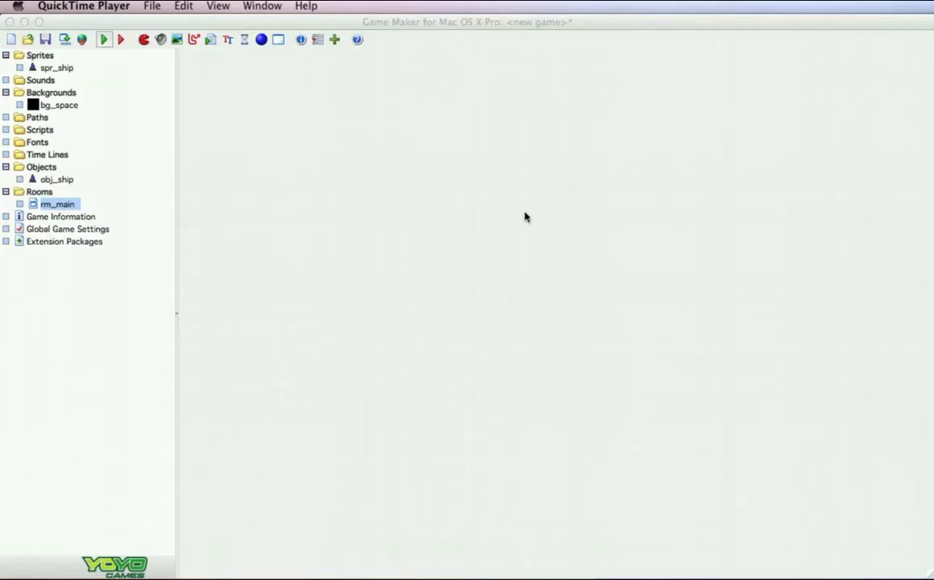
key(super+Tab)
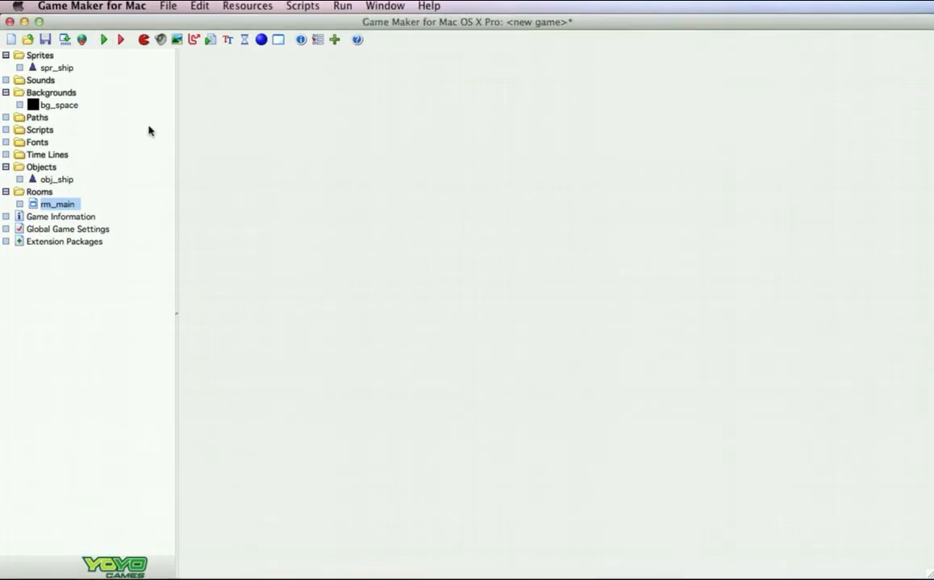
Open the obj_ship object and add a keyboard <Left> event to it
click(66, 179)
double_click(66, 179)
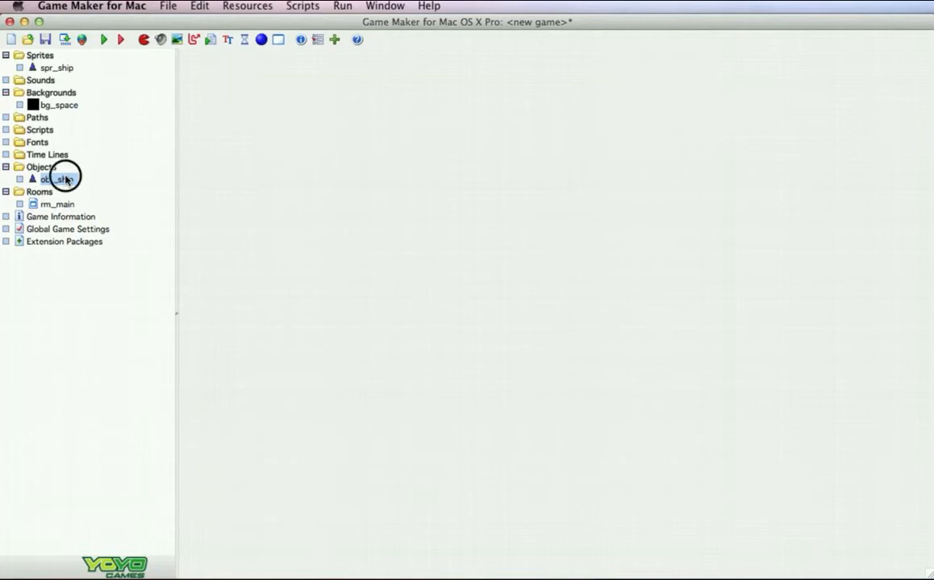
drag(512, 263, 294, 121)
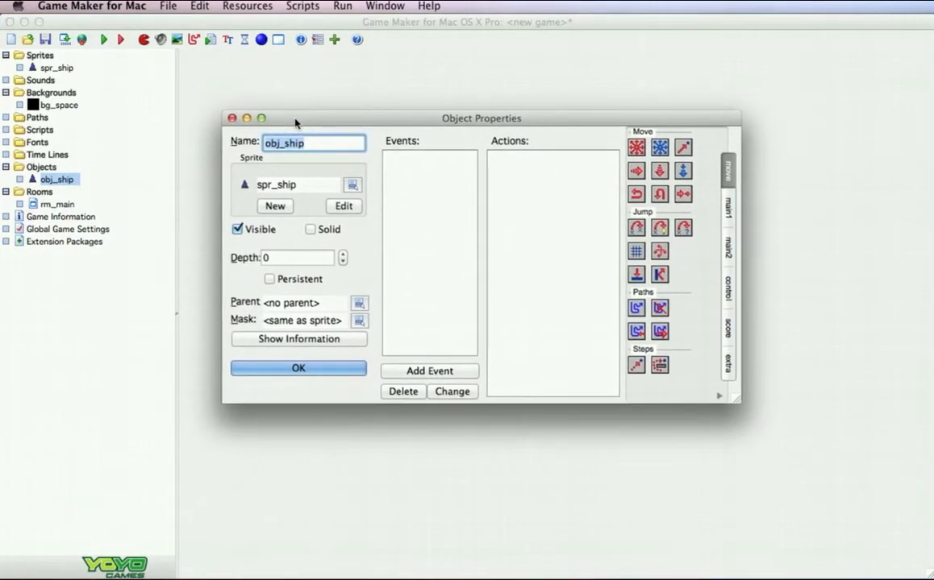
click(452, 371)
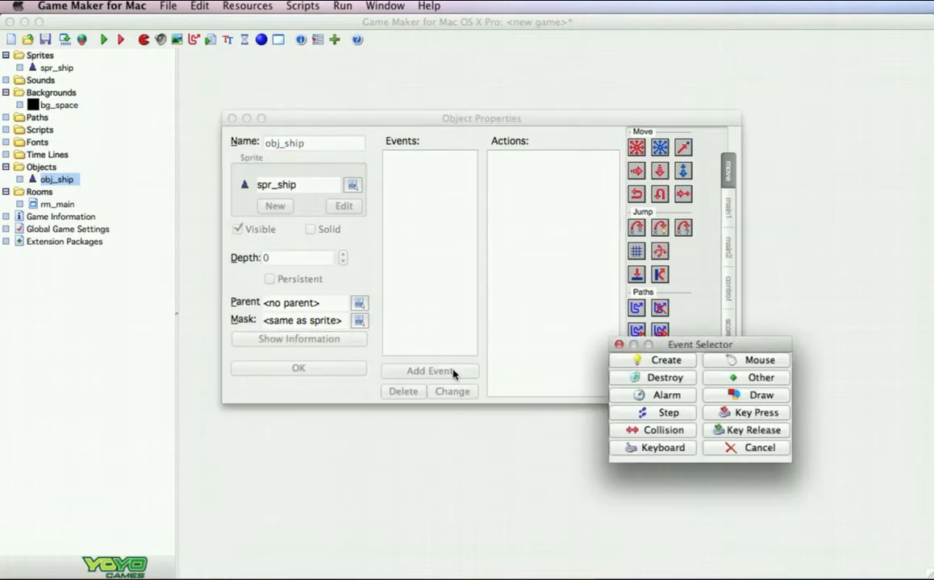
drag(715, 346, 554, 405)
click(511, 514)
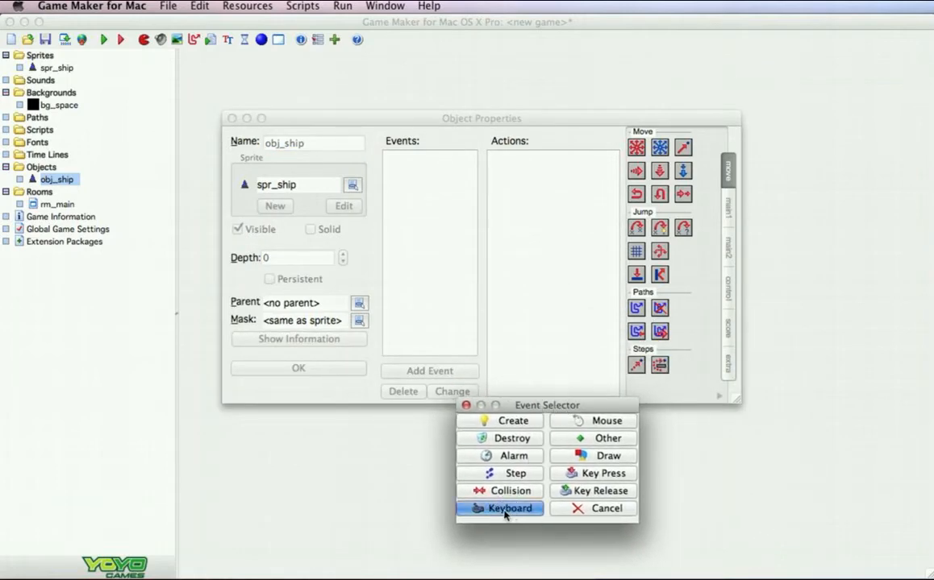
drag(553, 407, 516, 40)
click(474, 150)
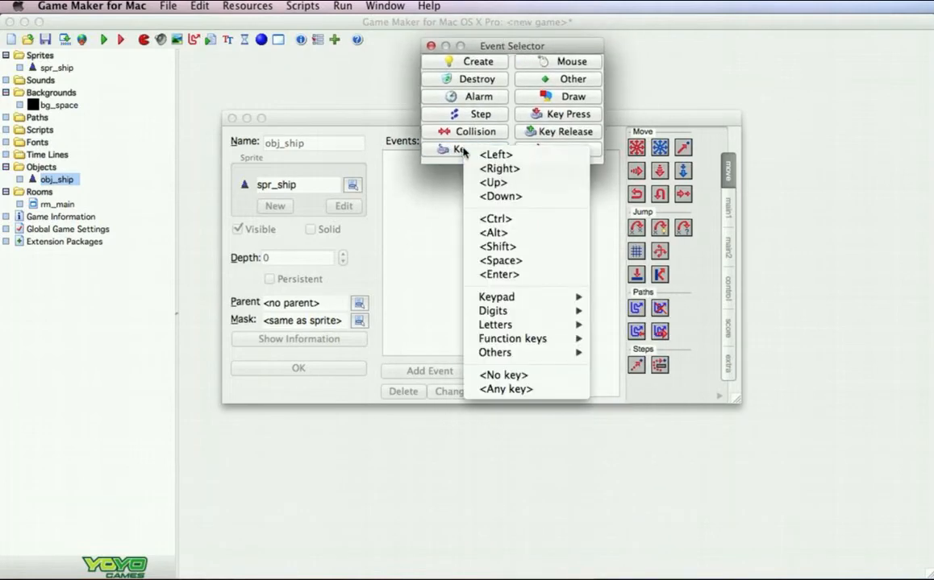
click(526, 155)
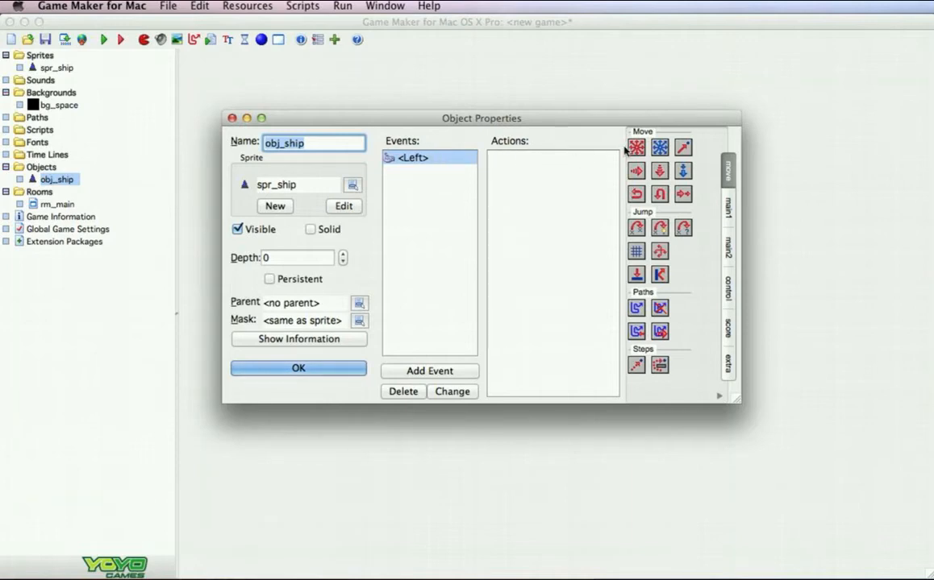
Add a Move Fixed action to the <Left> event, with the left direction and a speed of 5
drag(636, 148, 534, 179)
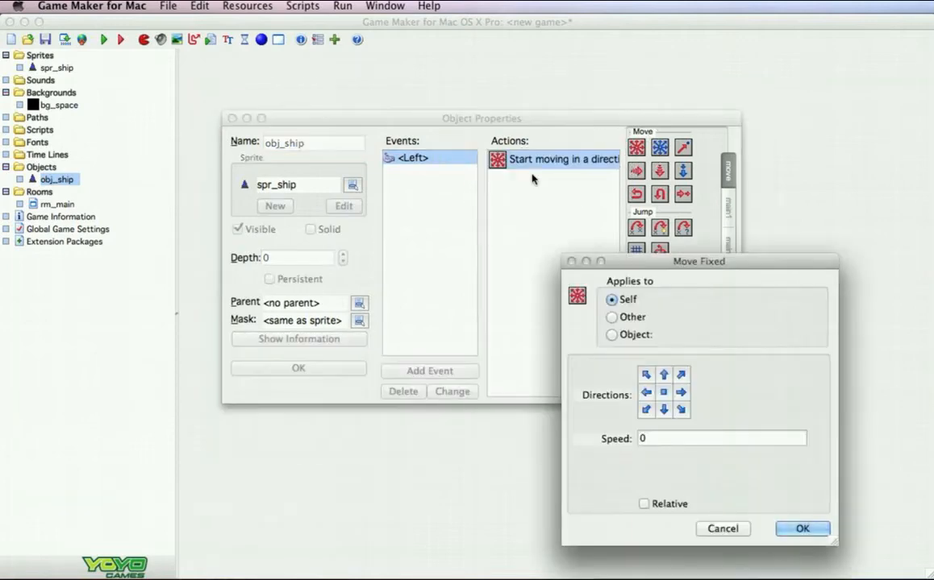
drag(672, 261, 771, 96)
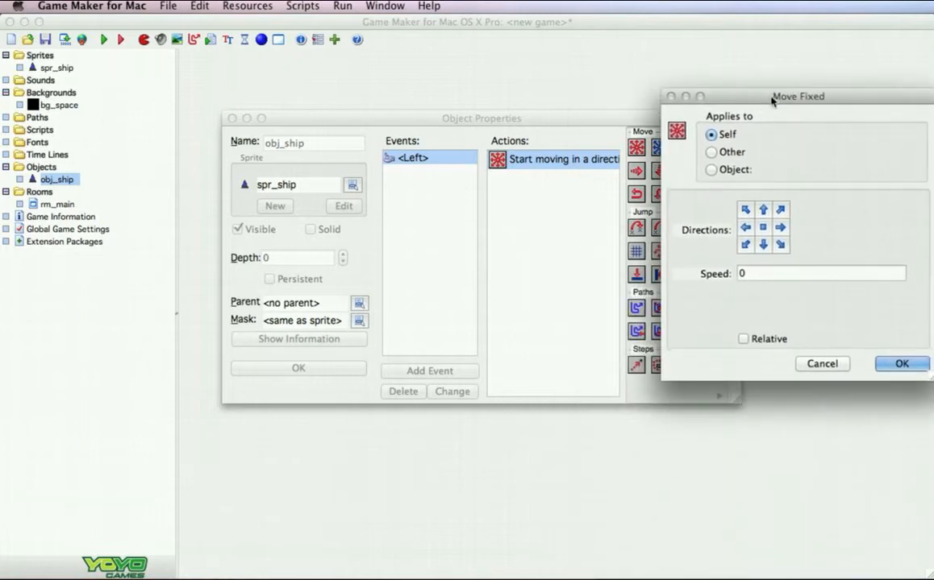
click(745, 228)
click(743, 274)
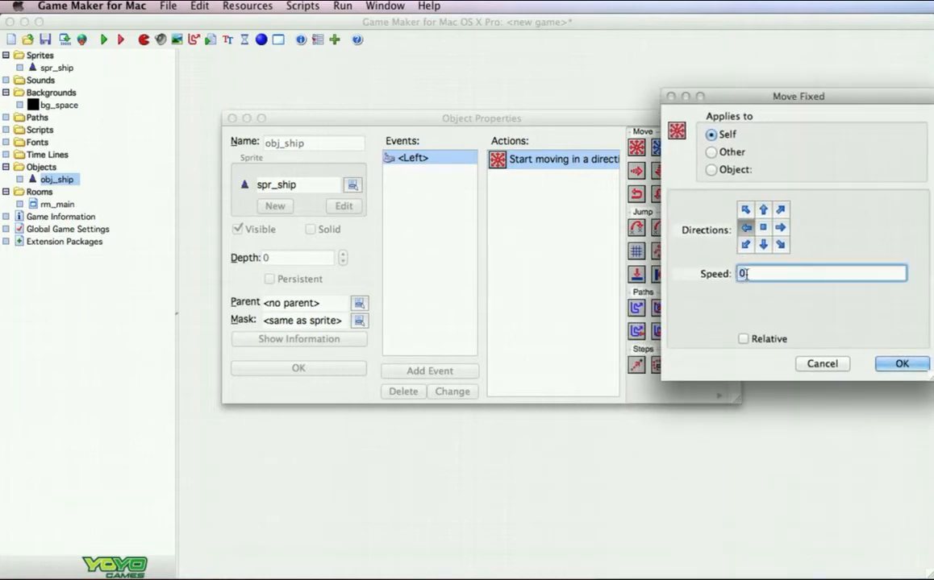
key(BackSpace)
text(5)
click(920, 365)
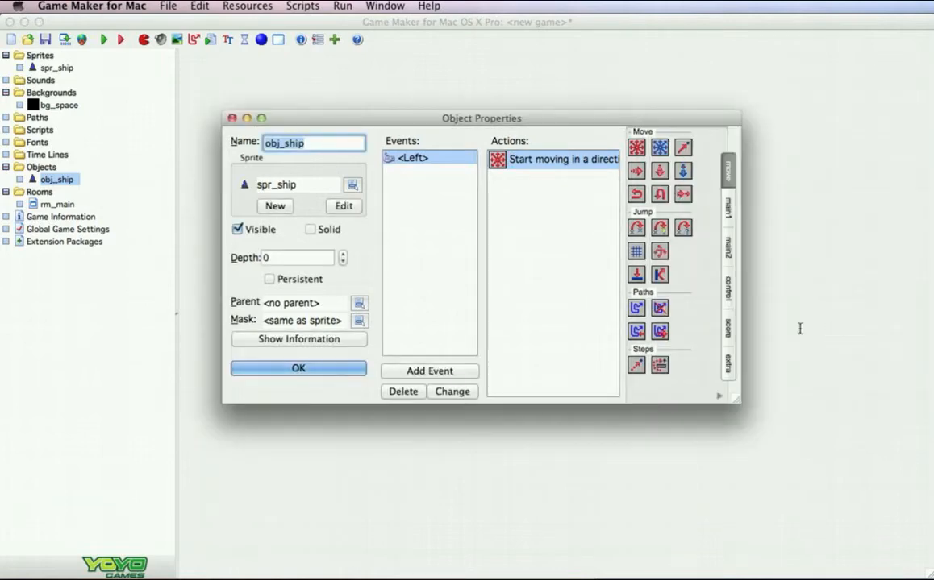
Add a keyboard <Right> event to obj_ship
click(430, 371)
click(653, 448)
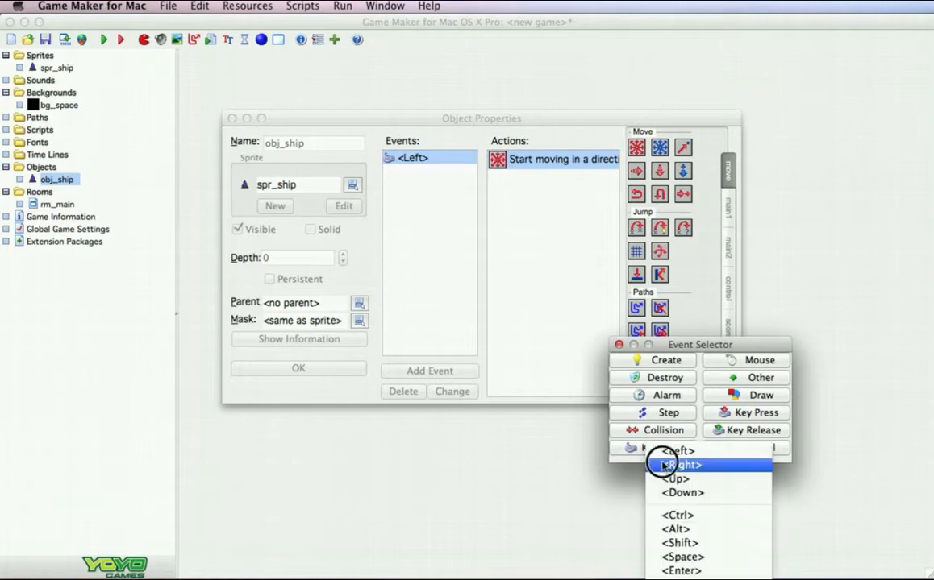
click(663, 466)
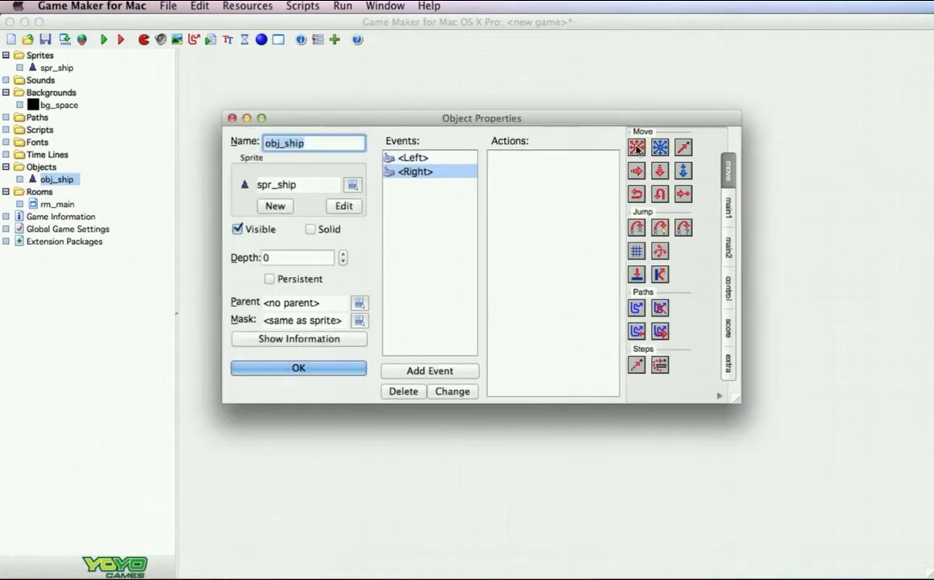
Add a Move Fixed action with the right direction and speed 5 to the <Right> event, and save the object
drag(634, 148, 557, 181)
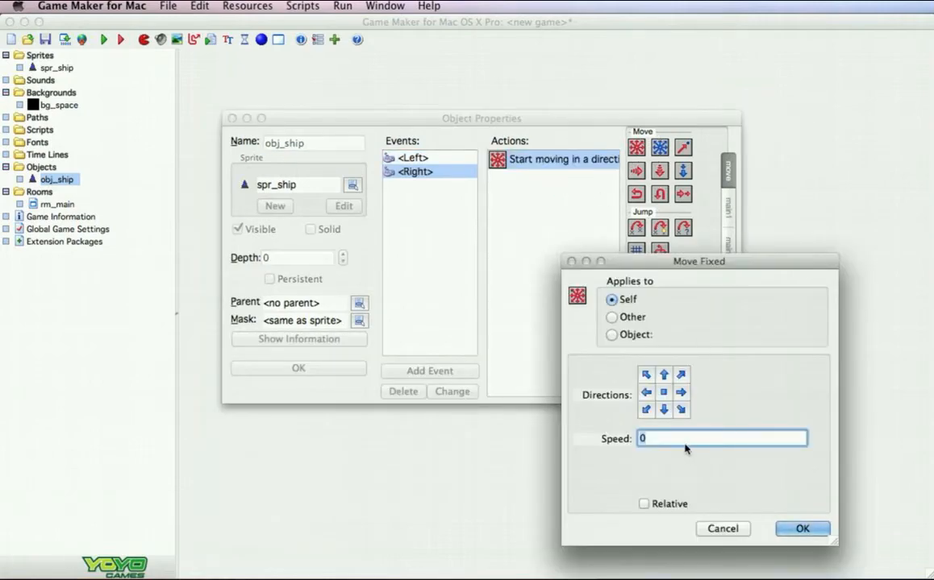
text(5)
click(681, 392)
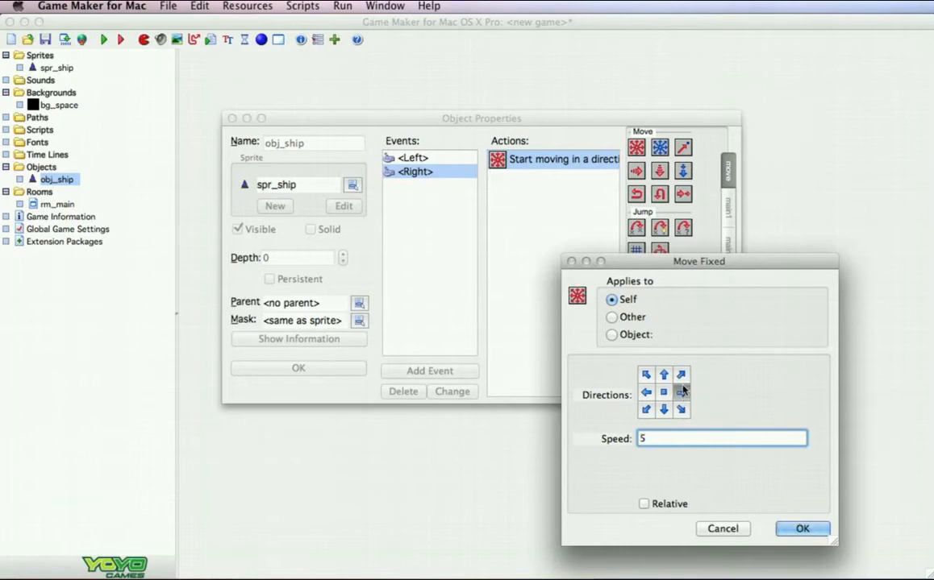
click(801, 529)
click(525, 296)
click(468, 272)
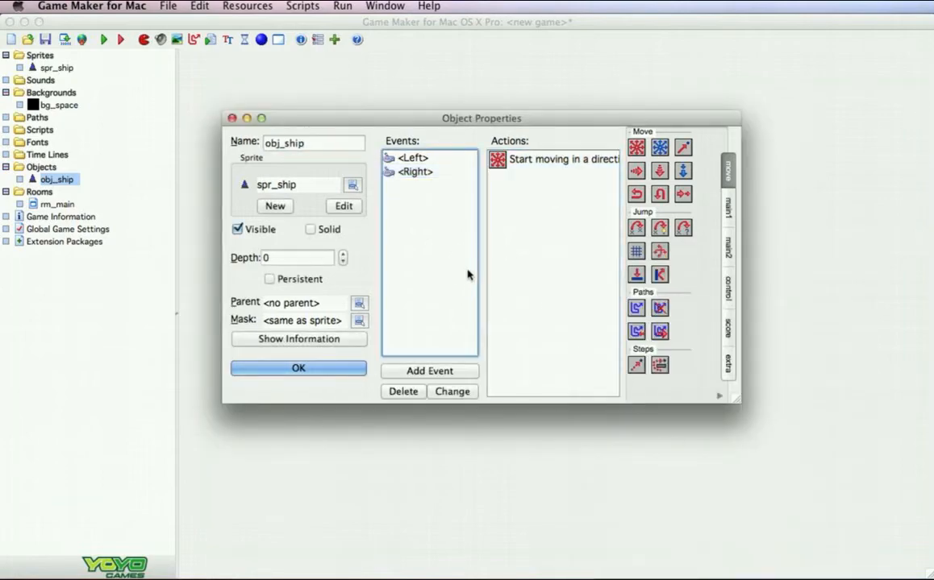
click(327, 369)
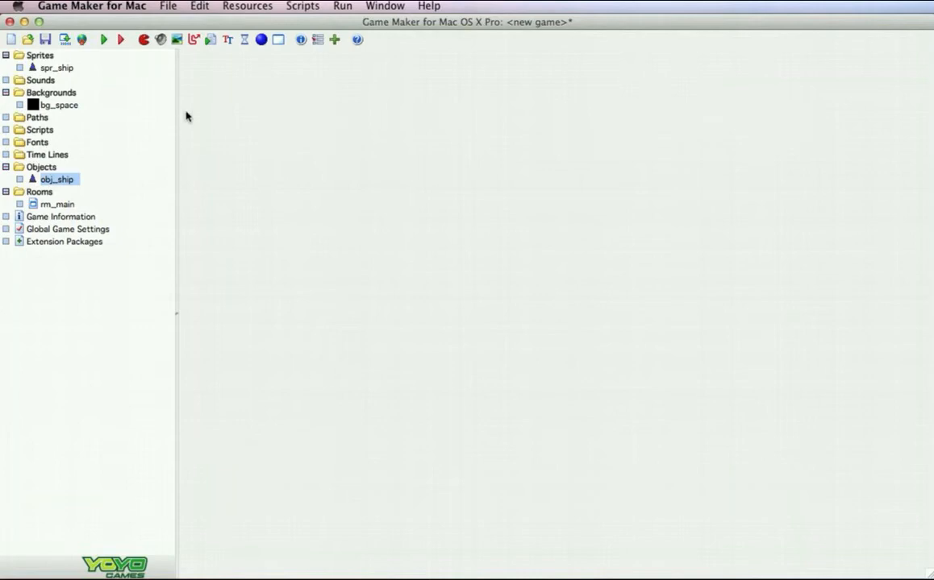
Run the game, test steering the ship with the arrow keys, and close the game
click(103, 38)
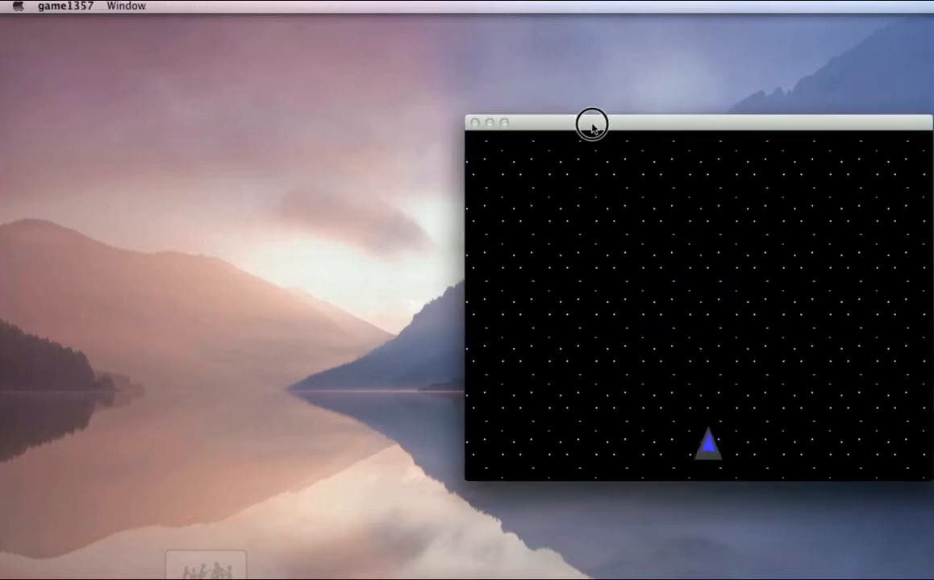
drag(589, 121, 386, 98)
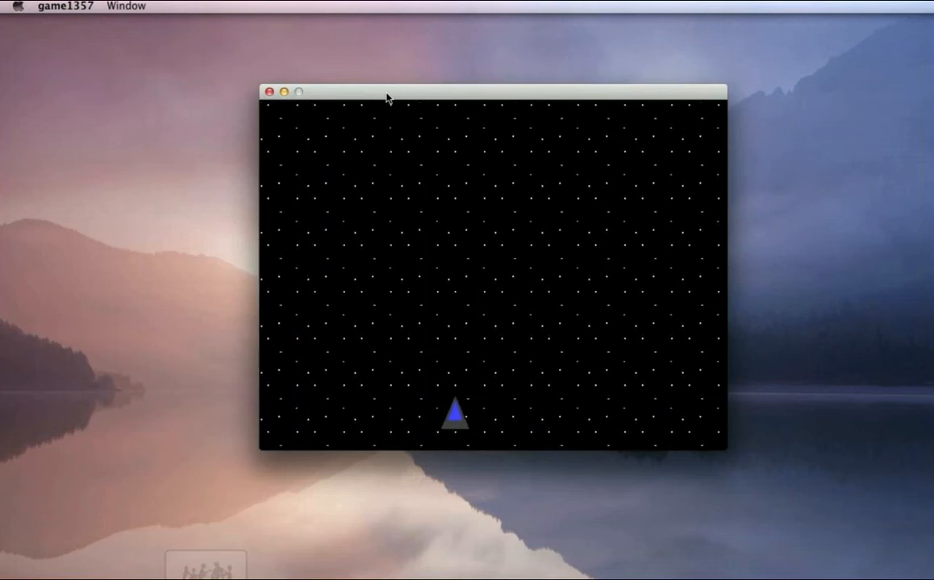
key(Right)
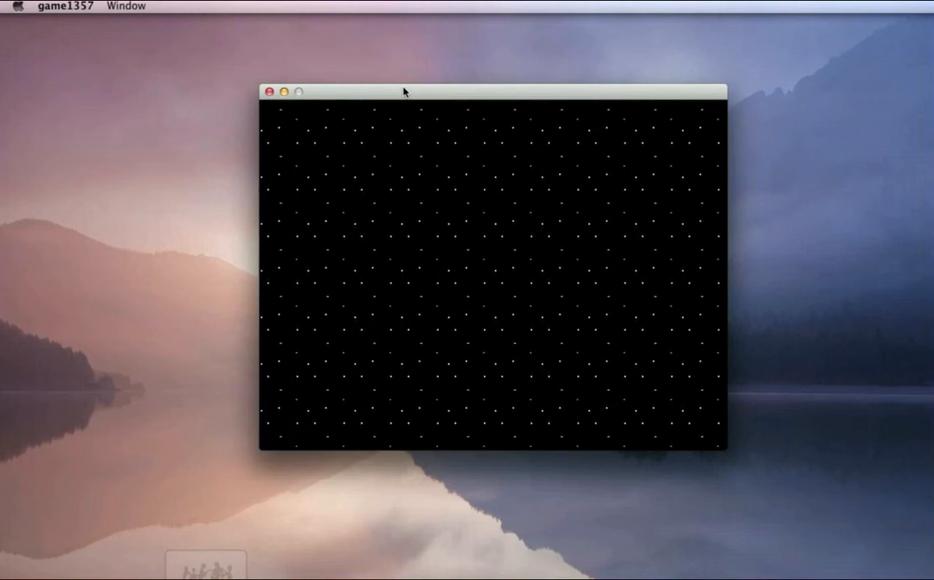
click(269, 91)
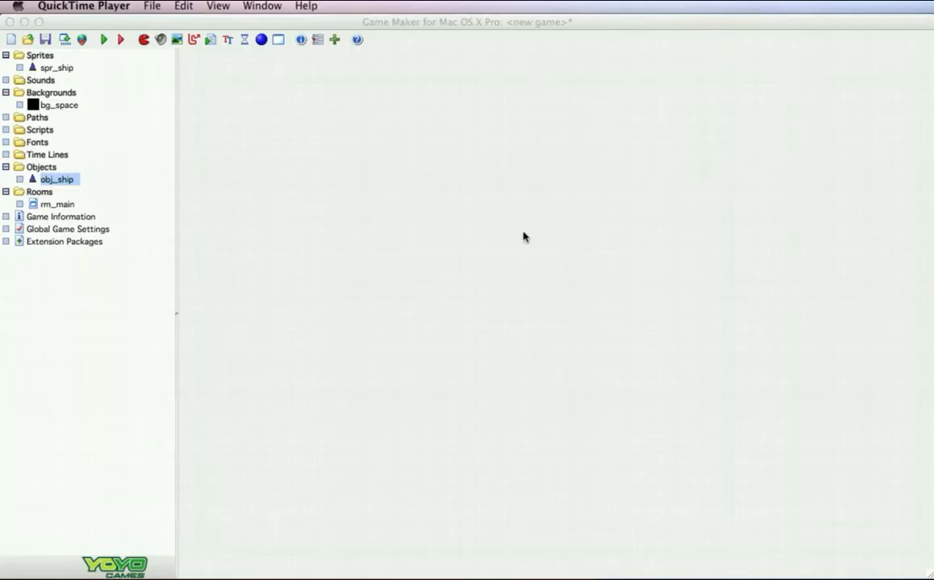
Open obj_ship for editing and add a Create event to it
double_click(43, 180)
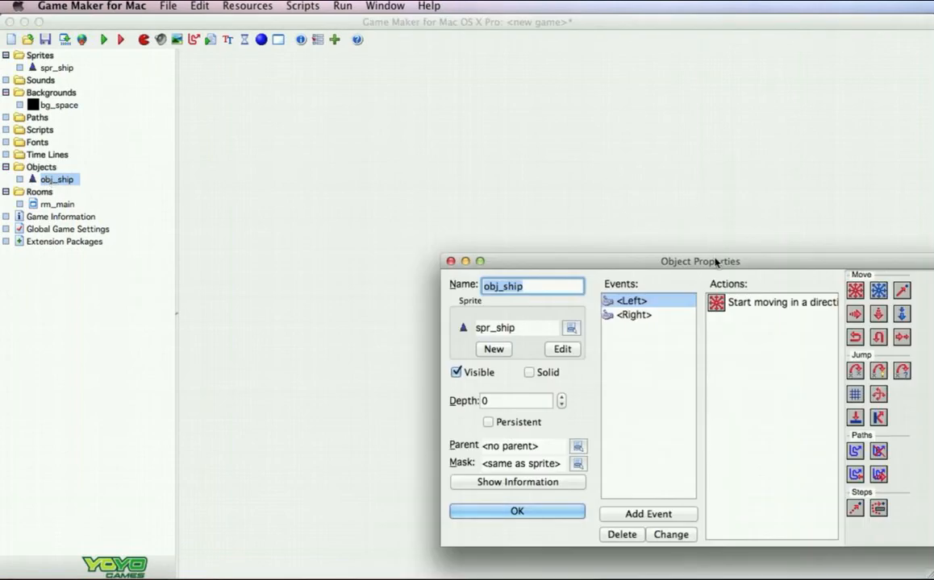
drag(703, 262, 536, 123)
click(477, 215)
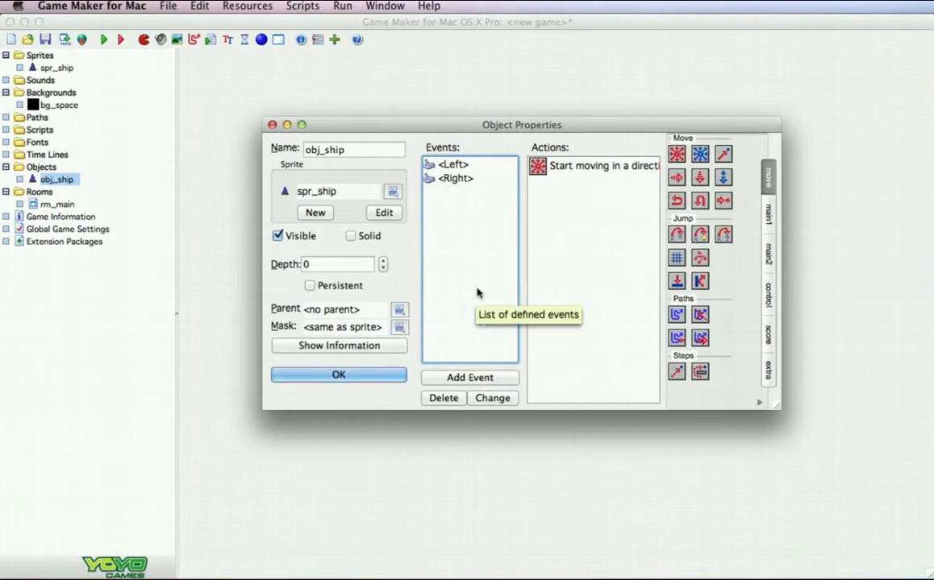
click(477, 377)
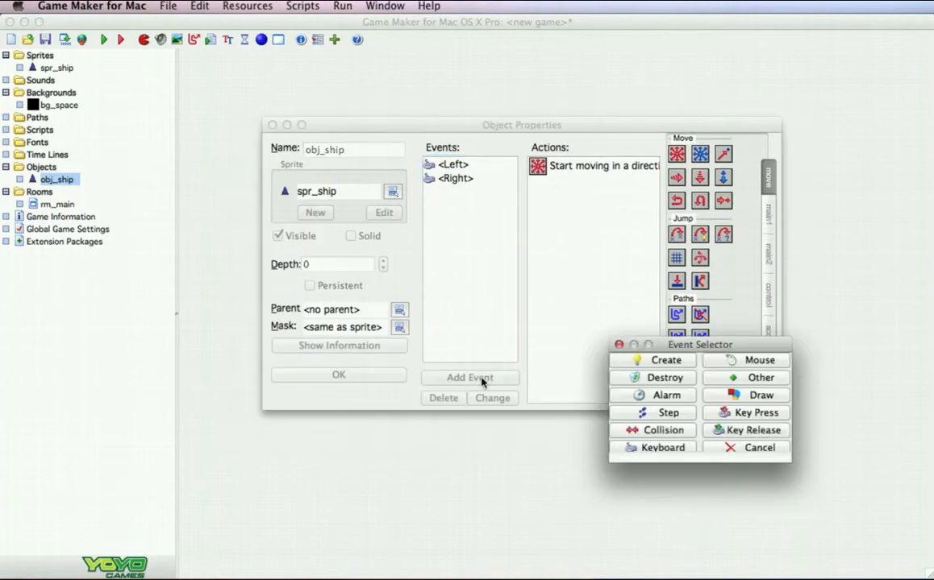
click(669, 361)
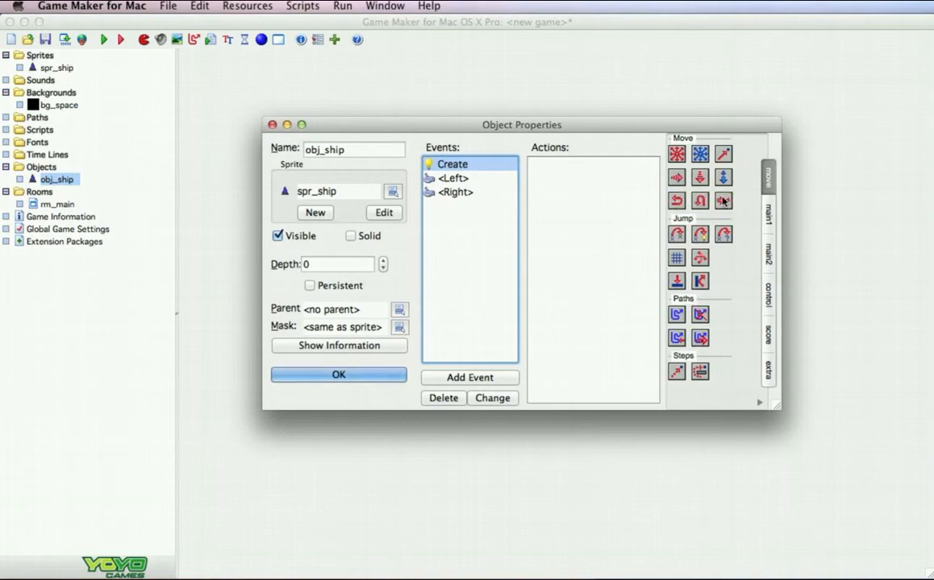
Add a Set Friction action with friction 0.4 to the Create event, applied to Self, and save the object
drag(723, 201, 540, 178)
drag(654, 266, 299, 257)
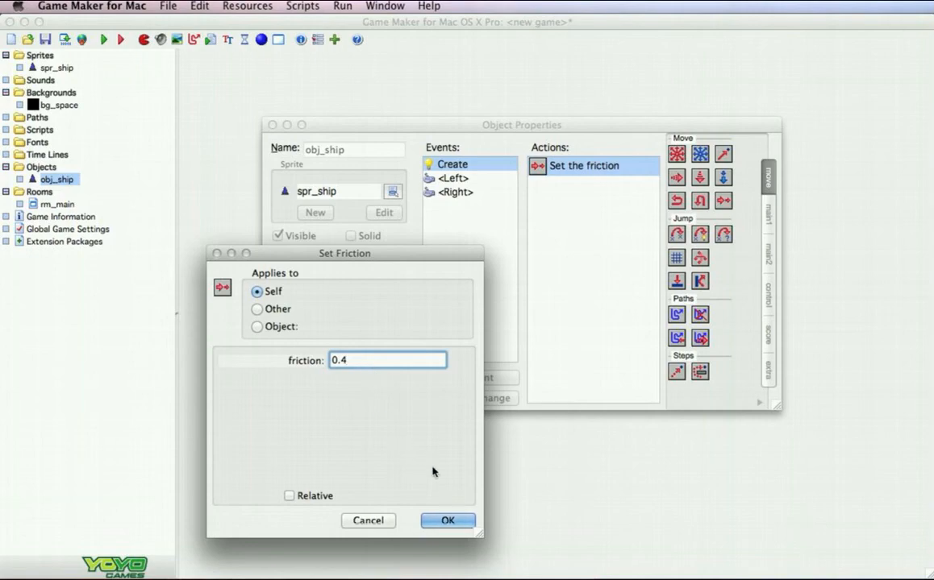
click(448, 522)
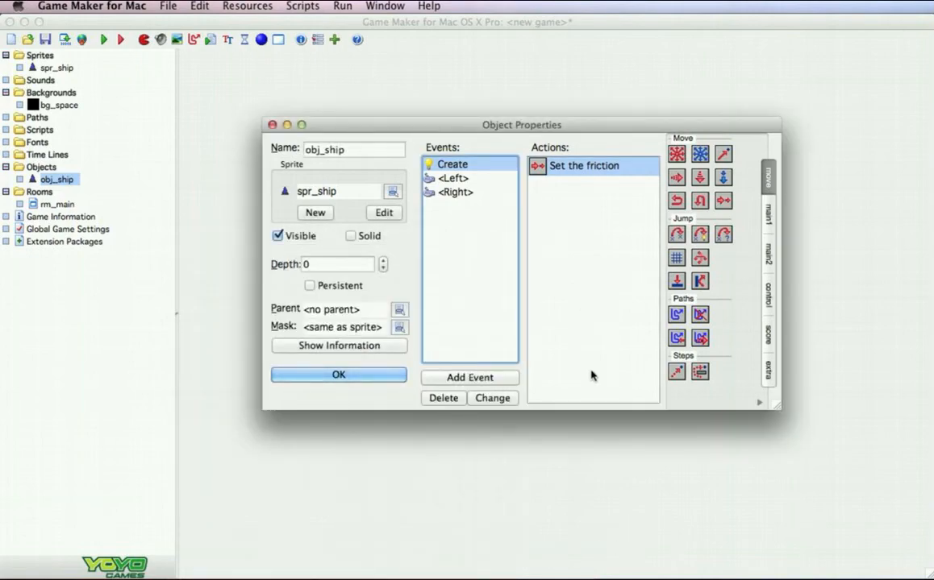
click(367, 383)
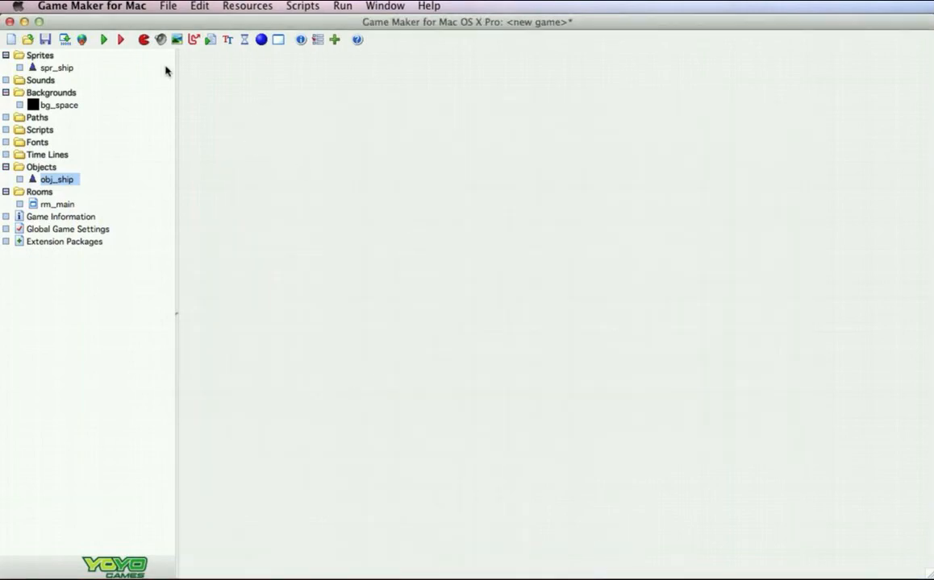
Run the game, test how the ship slides left and right with friction applied, and close the game
click(103, 39)
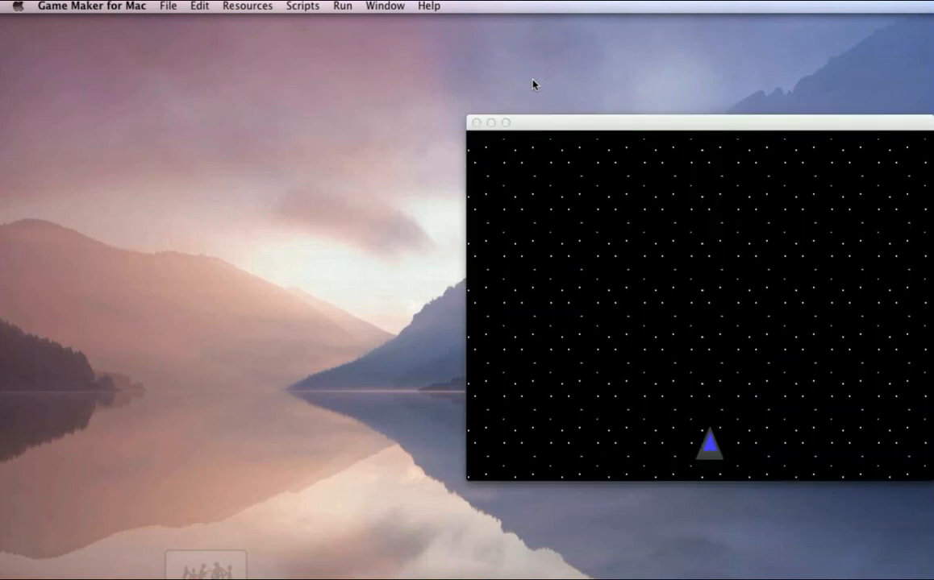
drag(588, 124, 408, 93)
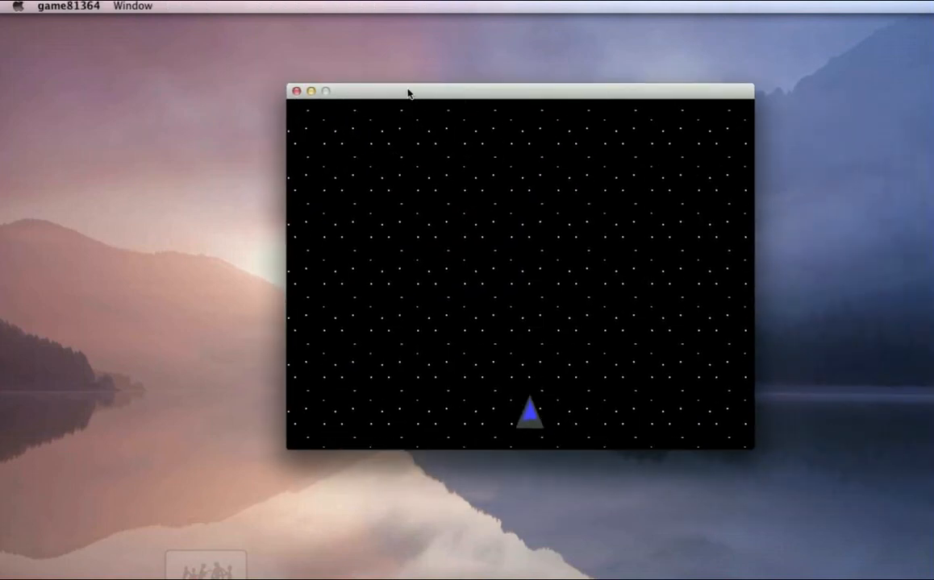
key(Left)
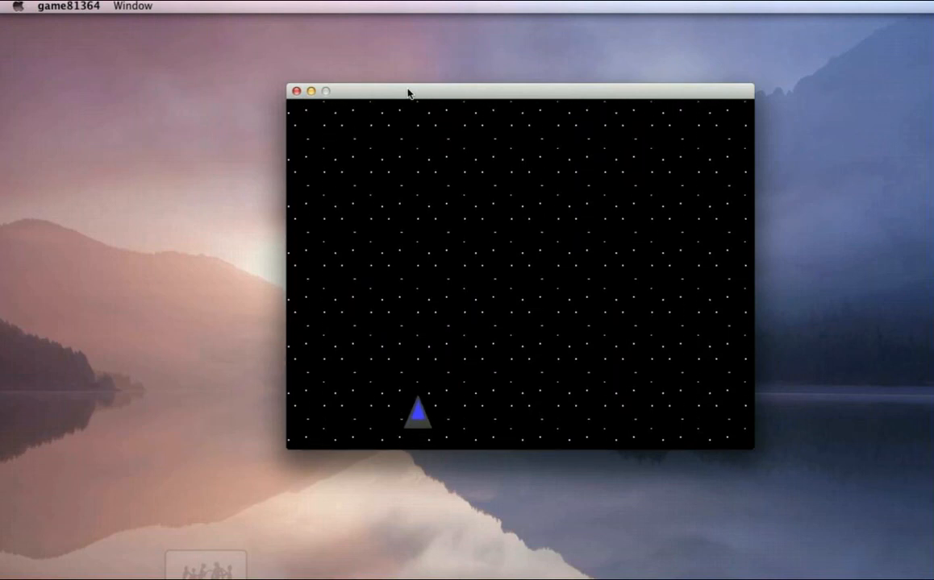
key(Right)
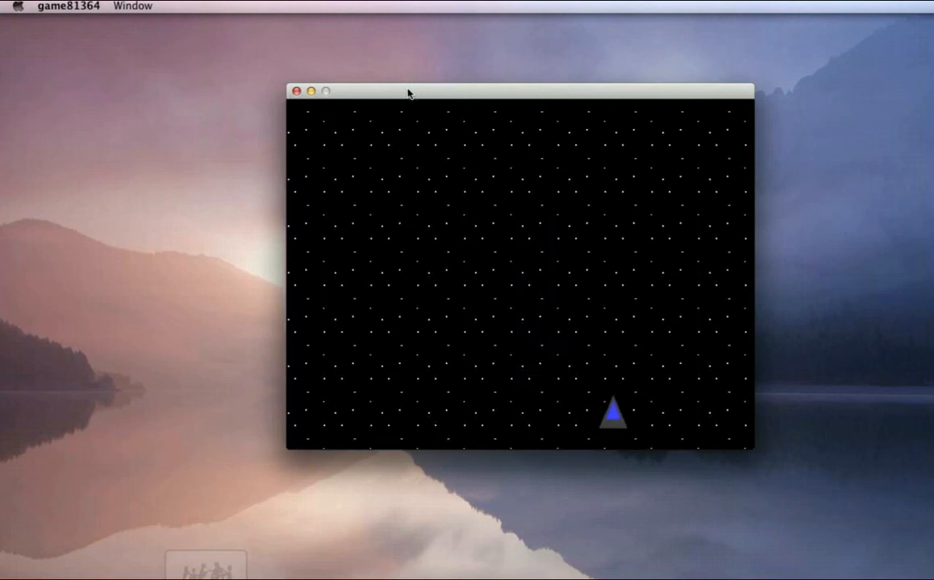
click(297, 91)
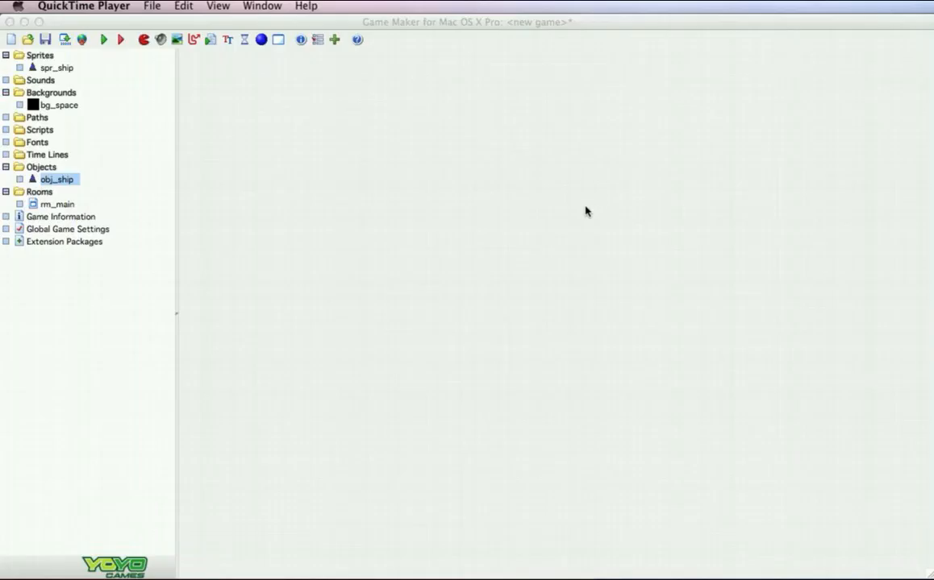
Reopen obj_ship and bring up its <Left> event together with the set of control actions
click(540, 21)
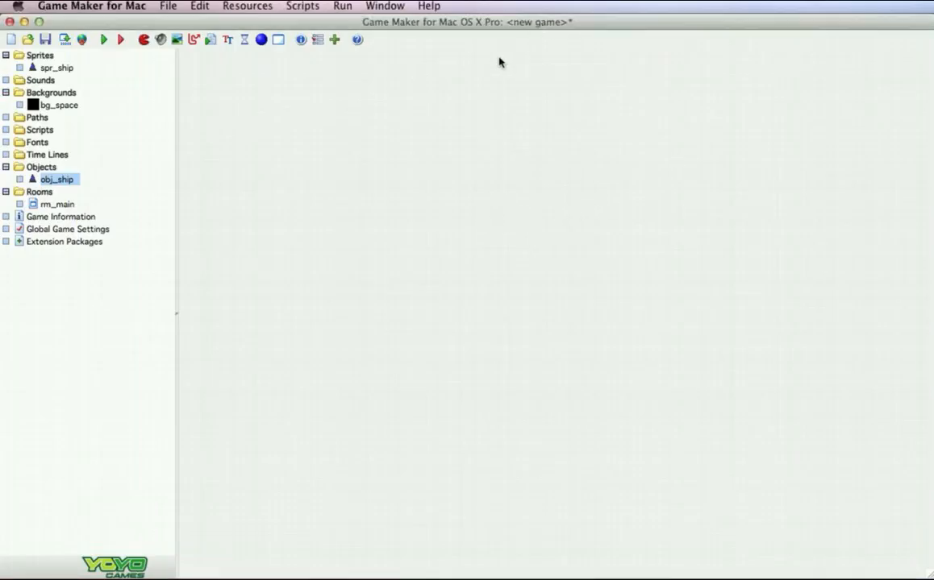
double_click(63, 181)
drag(694, 266, 472, 150)
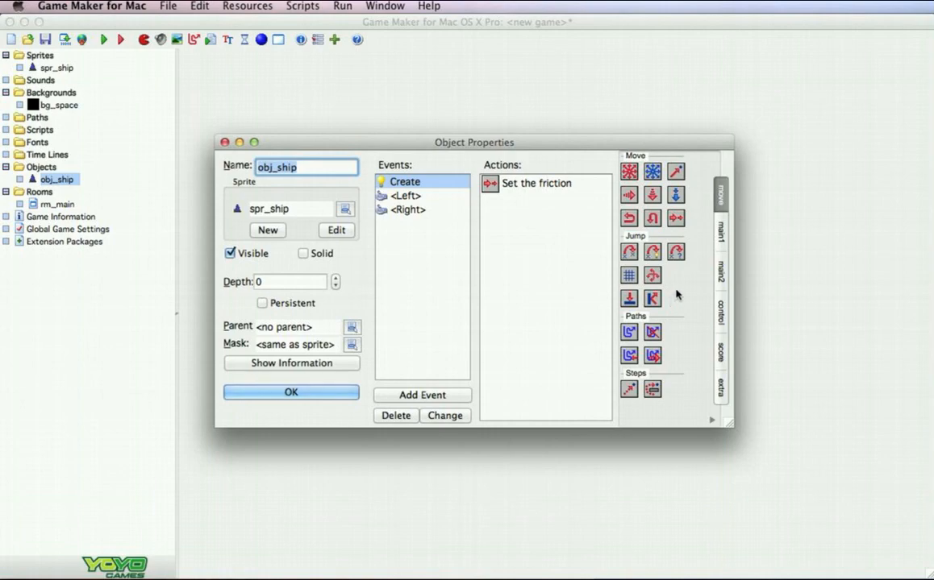
click(720, 313)
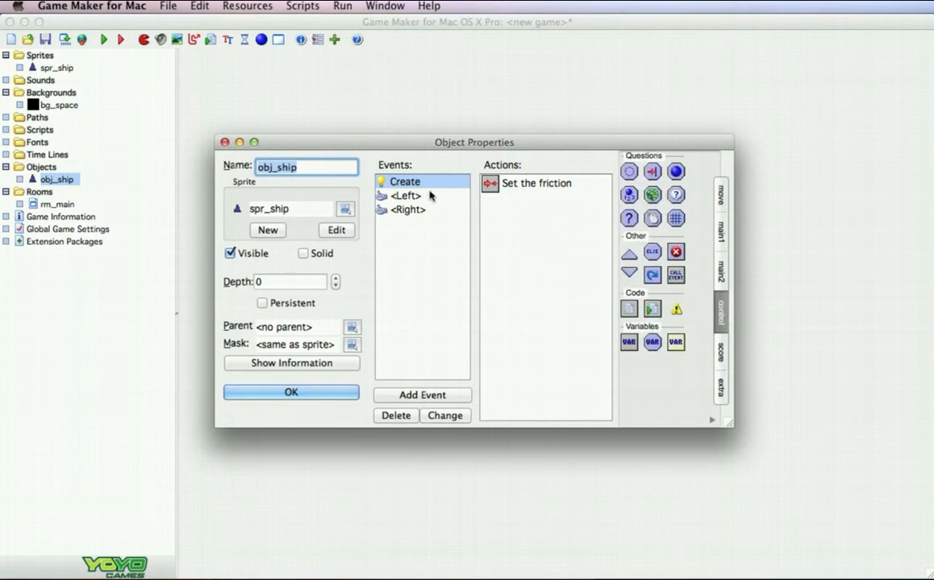
click(403, 196)
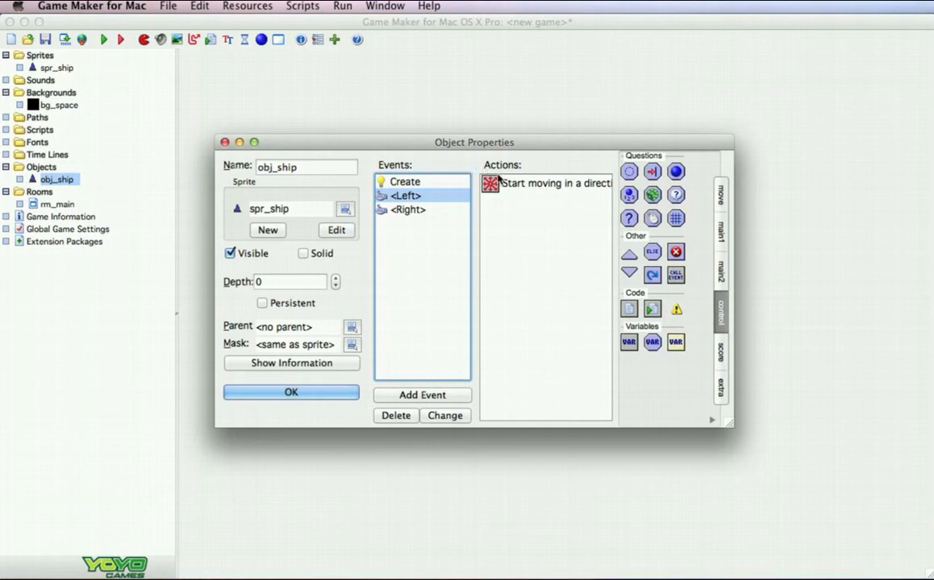